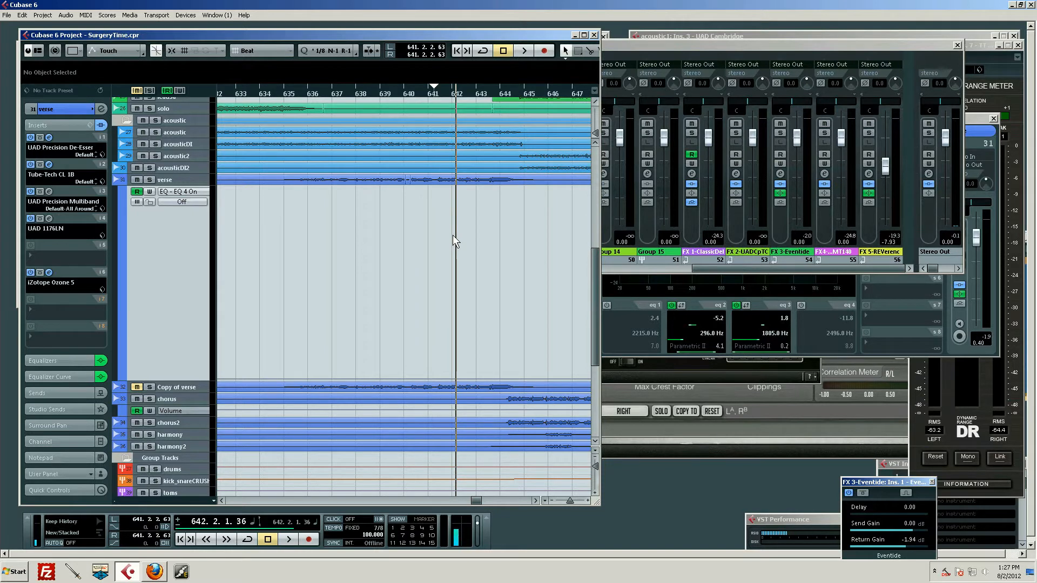
Expand the verse track and zoom in on its waveform around bars 635 to 645.
scroll(448, 264, "up", 5)
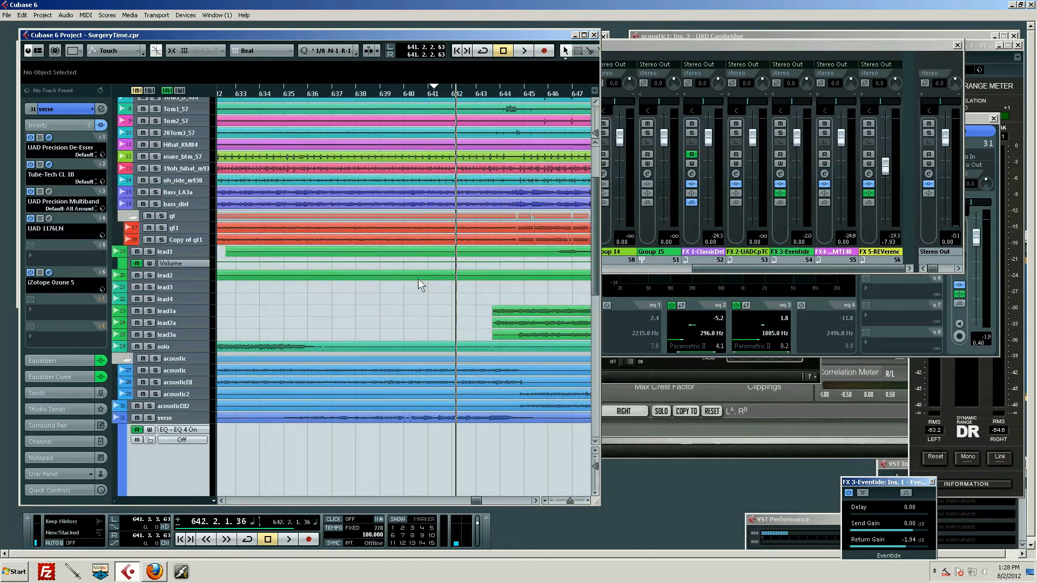
scroll(403, 277, "down", 5)
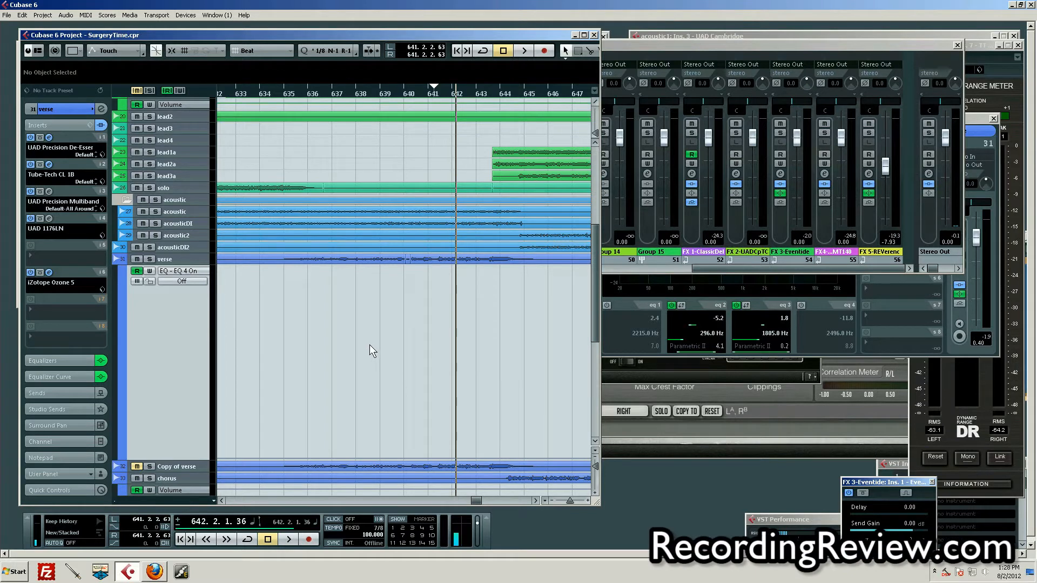
left_click_drag(398, 91, 365, 115)
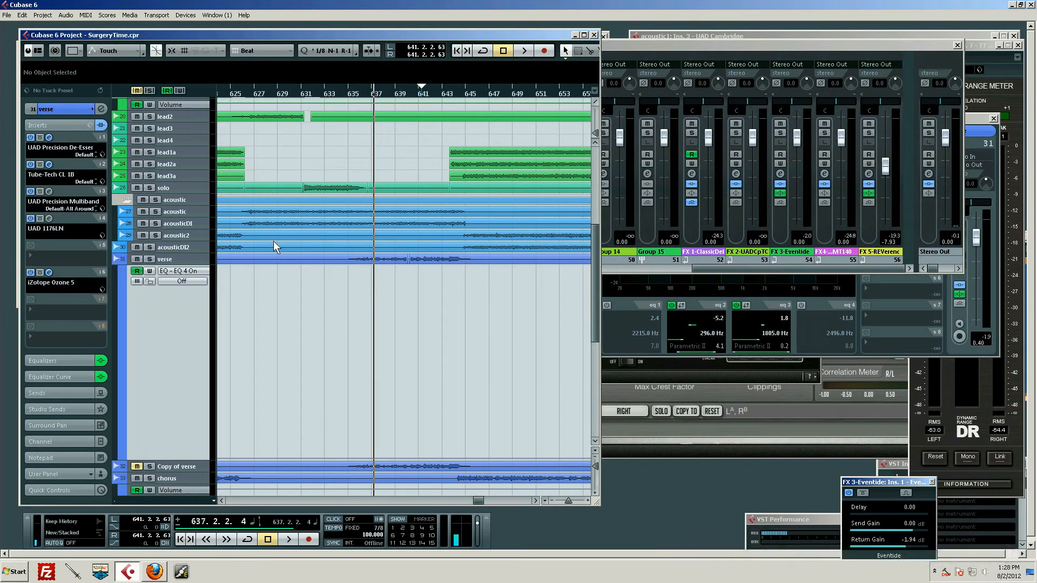
left_click(192, 258)
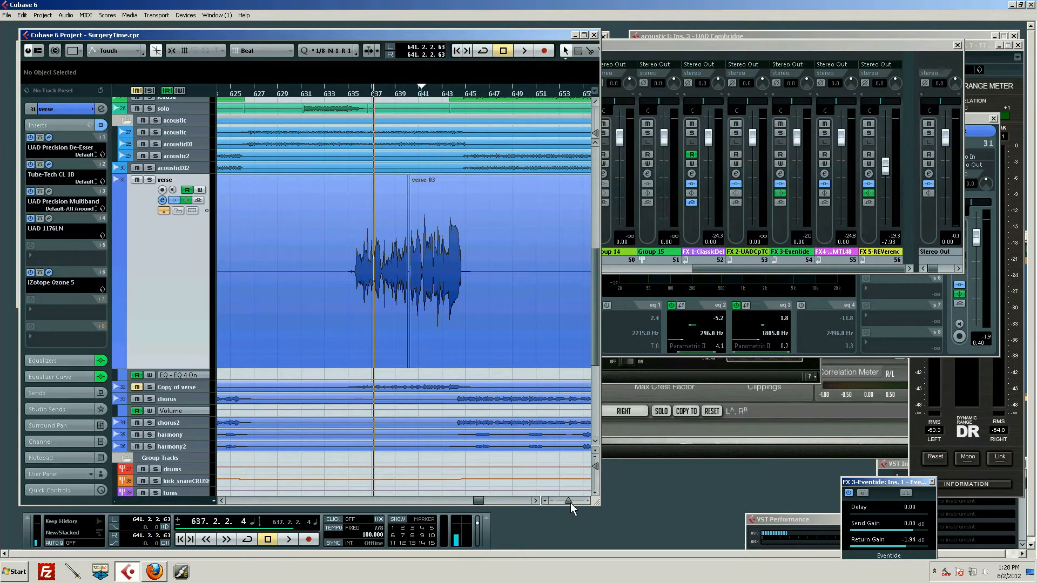
left_click_drag(570, 503, 571, 501)
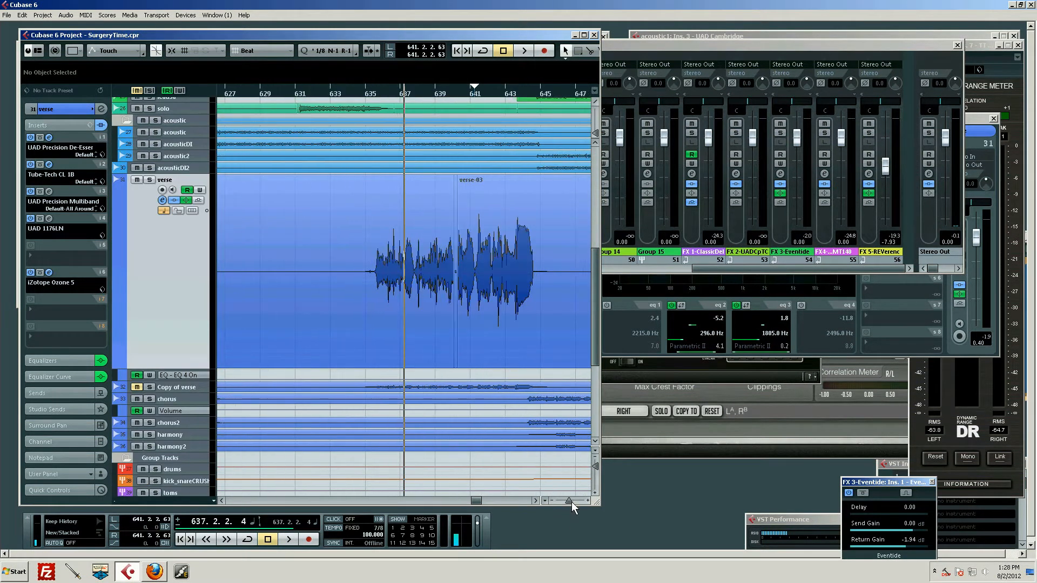
left_click(536, 499)
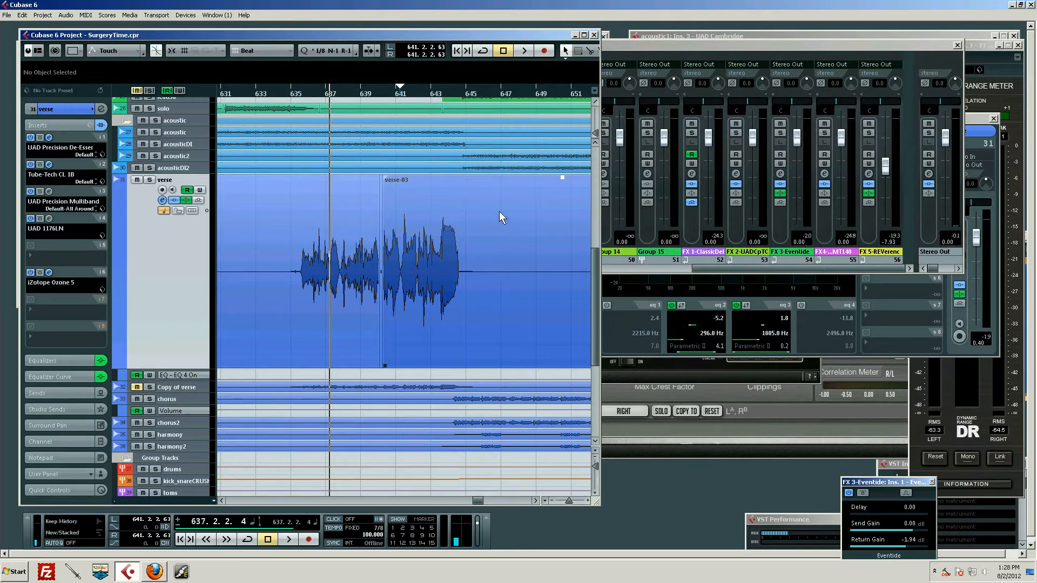
Play the full mix from about bar 635 through the verse vocal phrase.
left_click_drag(444, 91, 309, 78)
scroll(283, 270, "down", 2)
scroll(283, 270, "up", 4)
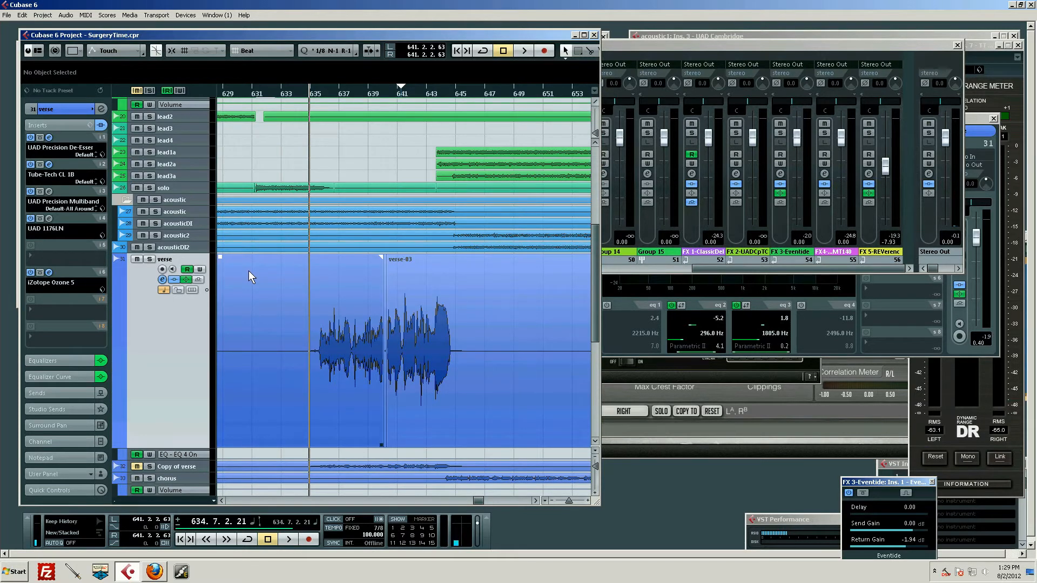
scroll(293, 269, "down", 2)
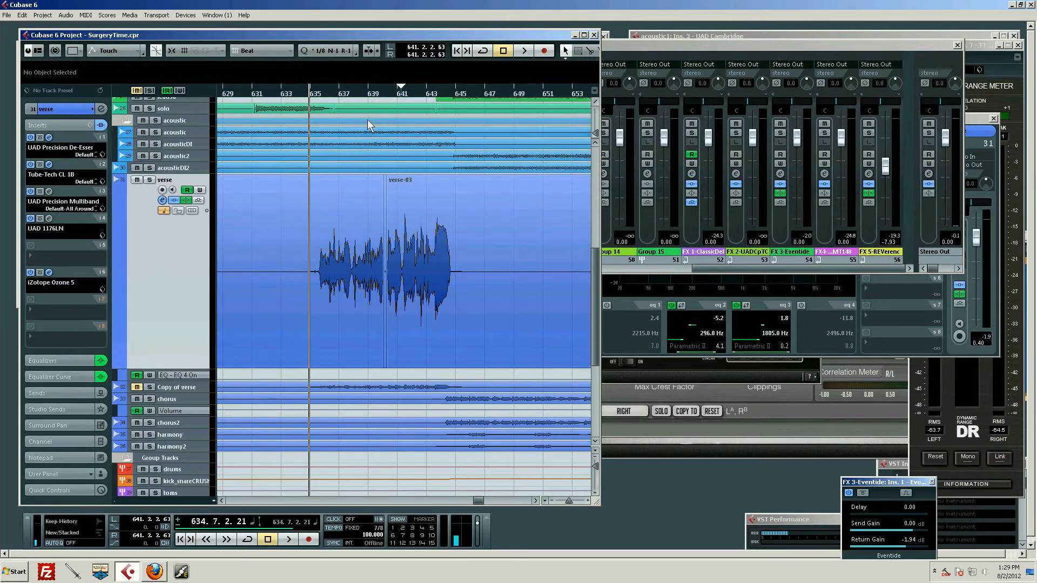
left_click_drag(344, 89, 305, 82)
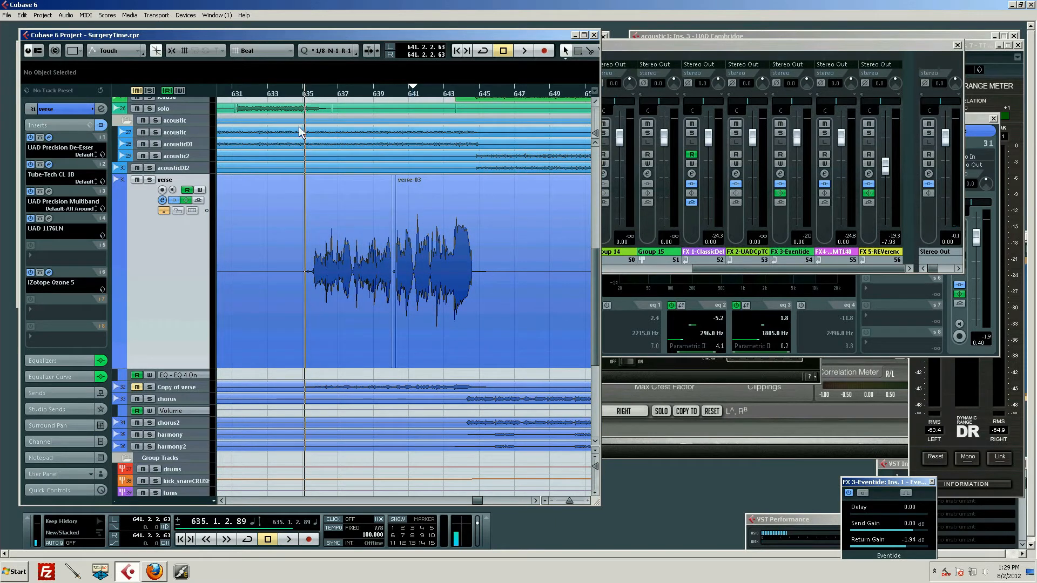
key("space")
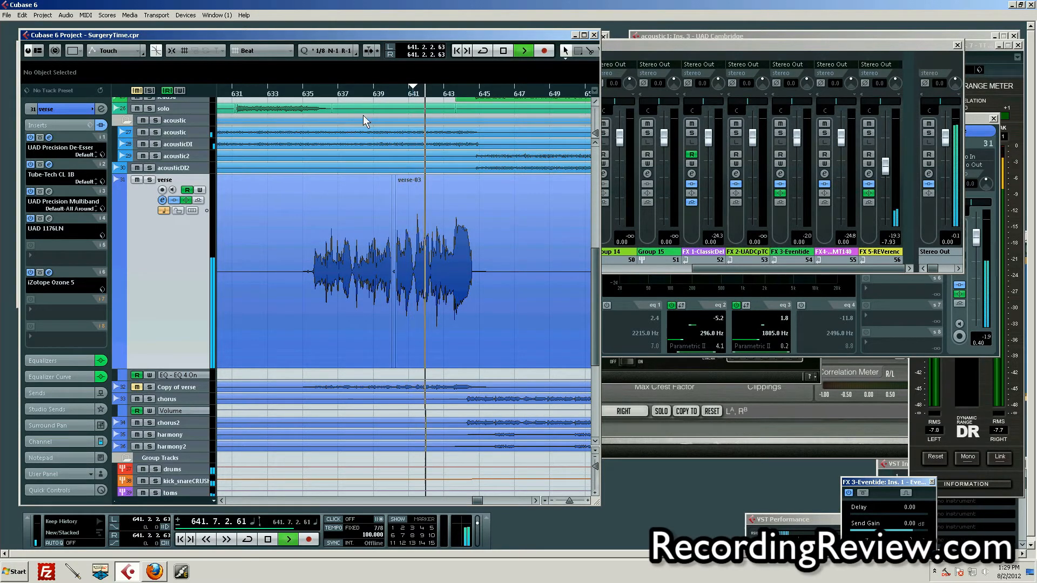
key("space")
Solo the verse track and play its vocal from about bar 638.
left_click_drag(429, 91, 350, 111)
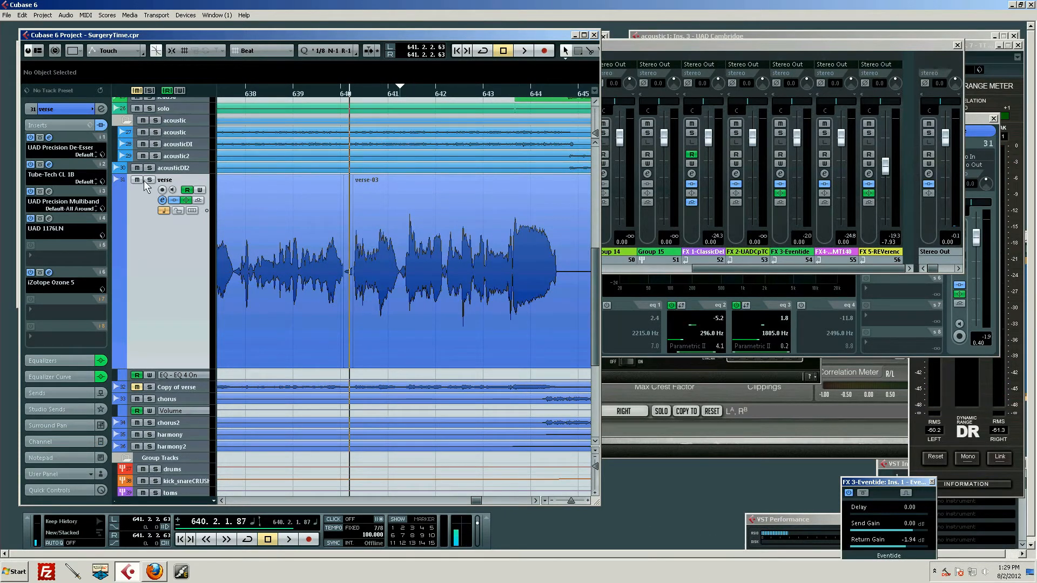
left_click(150, 179)
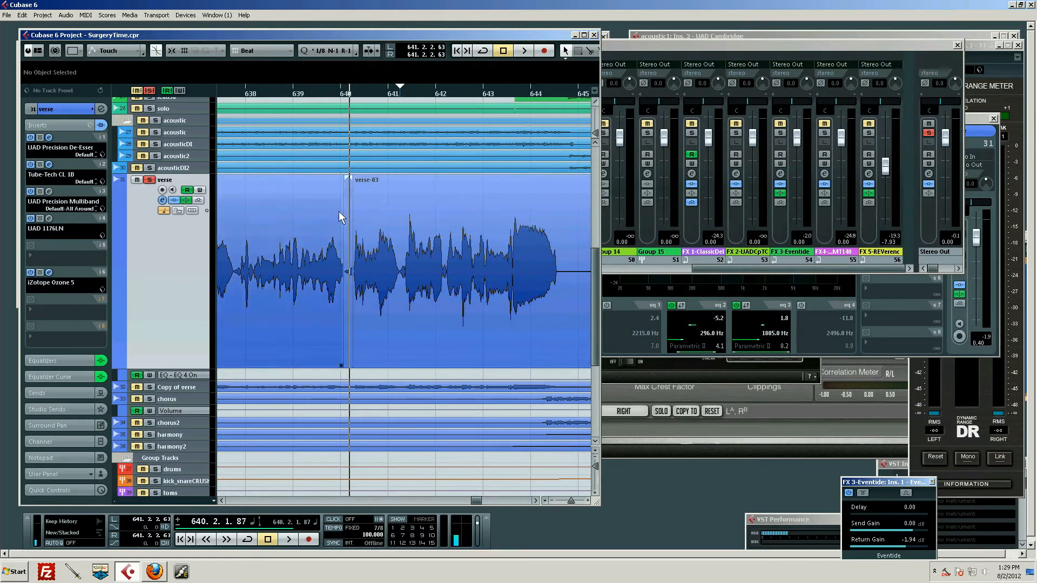
left_click_drag(343, 92, 325, 86)
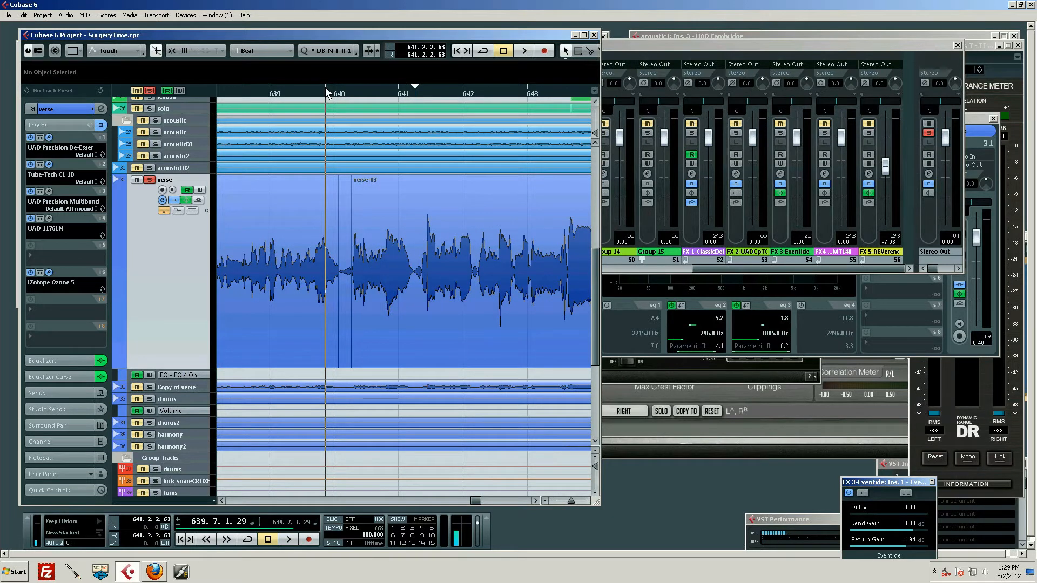
left_click_drag(329, 93, 309, 86)
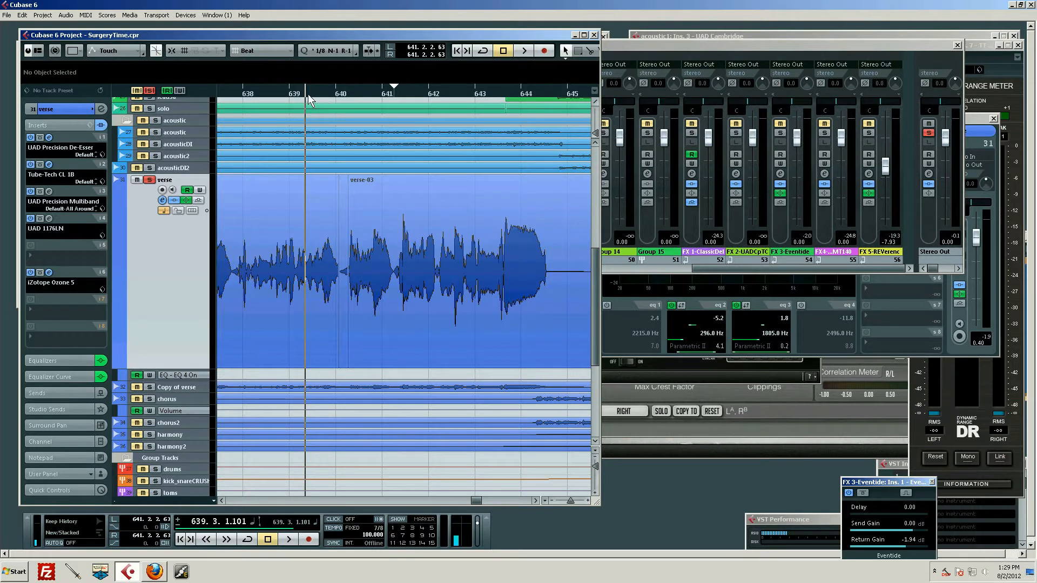
left_click_drag(308, 94, 284, 91)
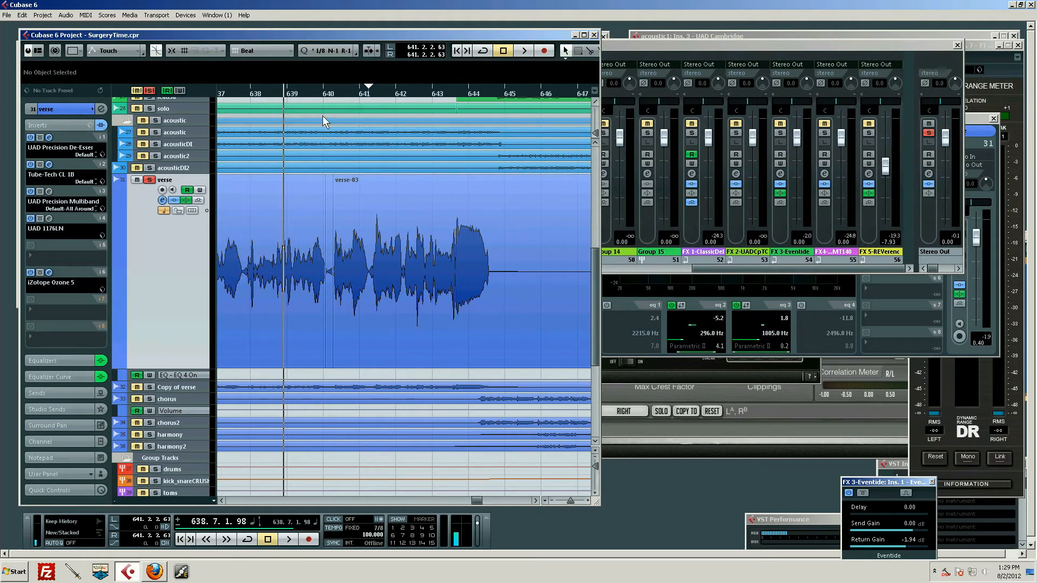
key("space")
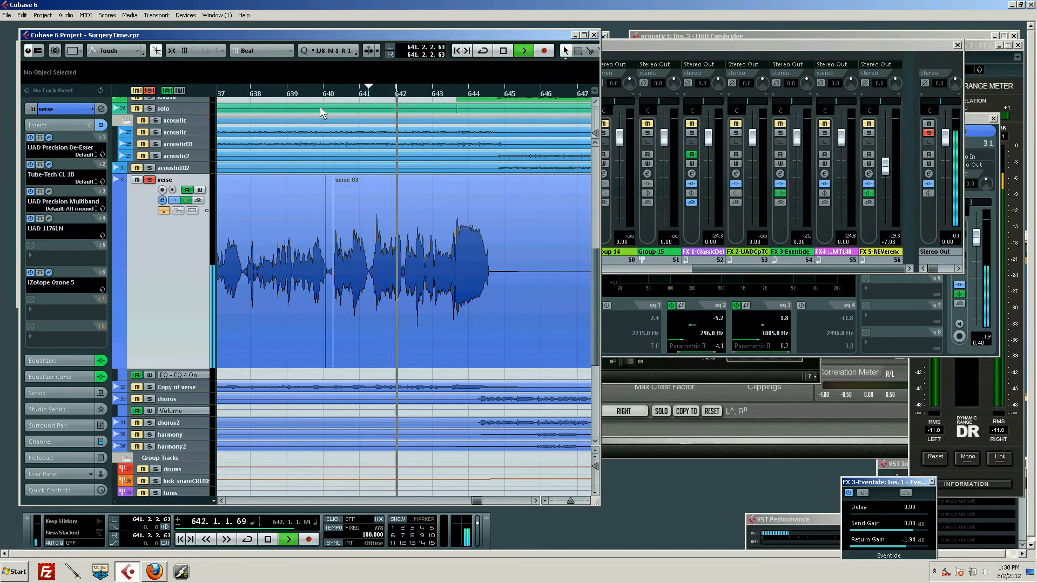
key("space")
Replay the soloed verse vocal from around bar 640 to locate the problem passage just past bar 641.
left_click_drag(383, 89, 354, 102)
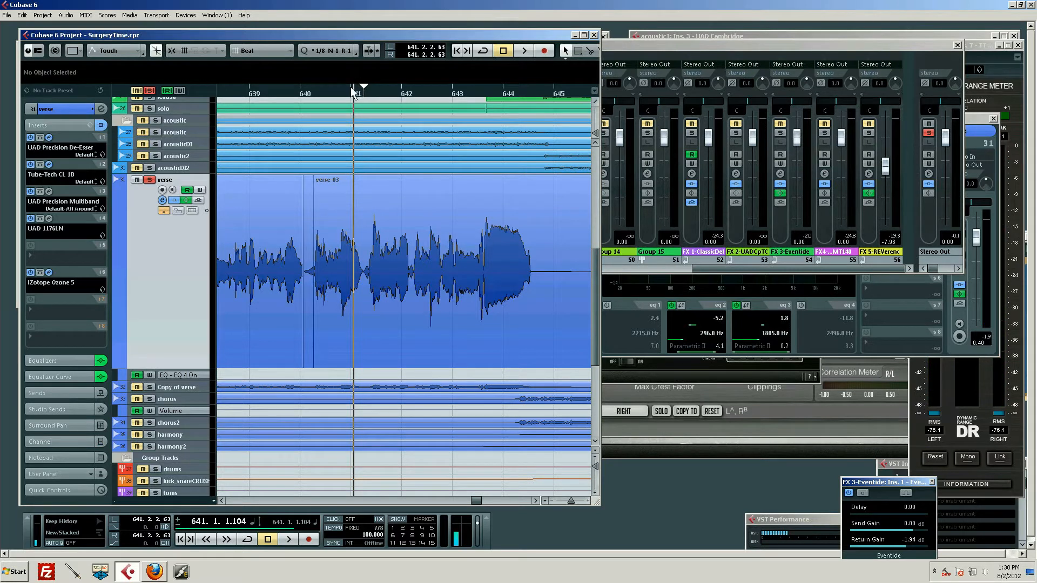
left_click_drag(351, 88, 316, 88)
key("space")
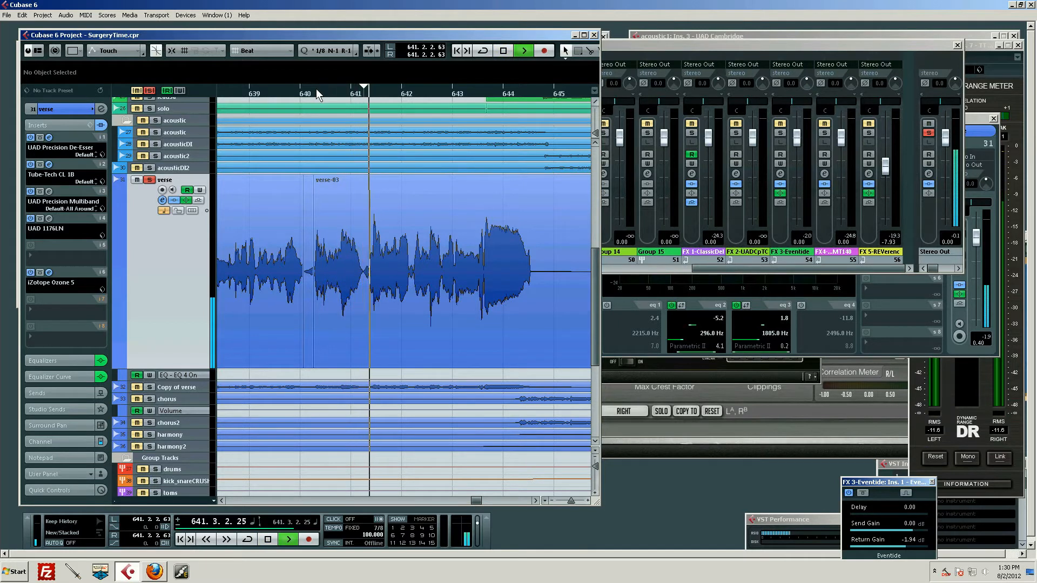
key("space")
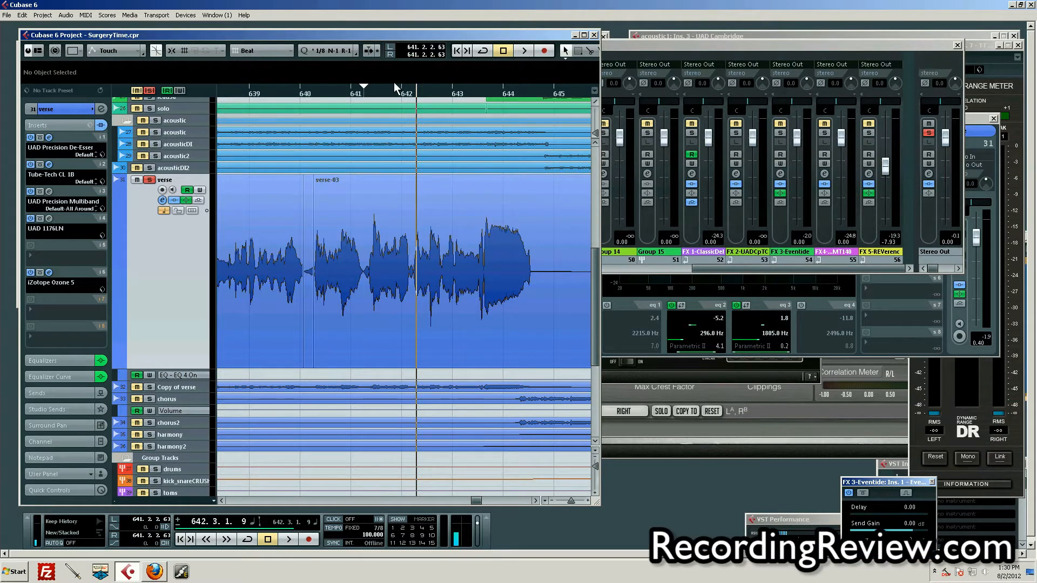
left_click_drag(390, 92, 365, 101)
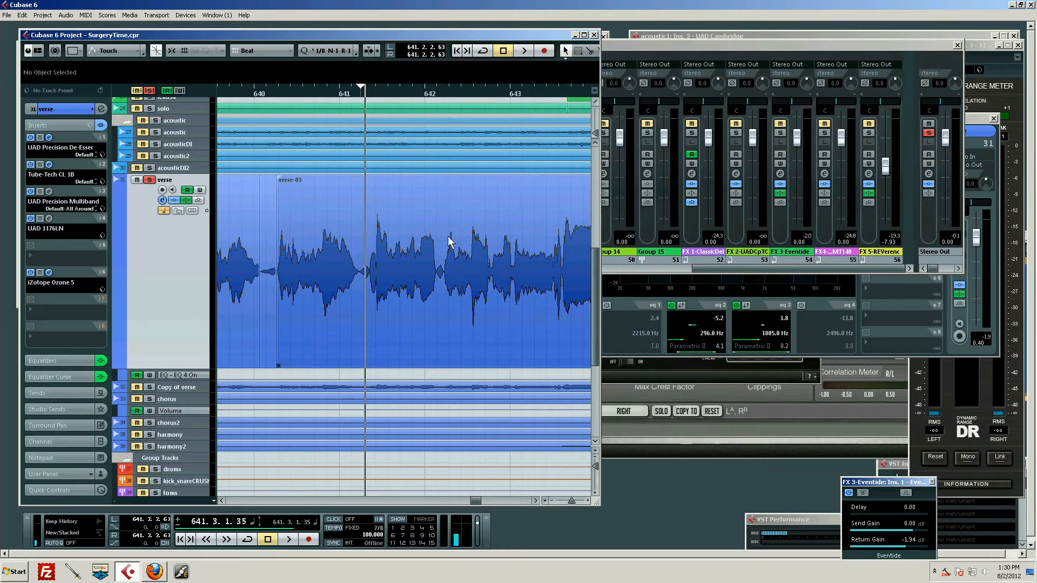
mouse_move(381, 91)
left_mouse_down()
mouse_move(362, 99)
mouse_move(302, 83)
left_mouse_up()
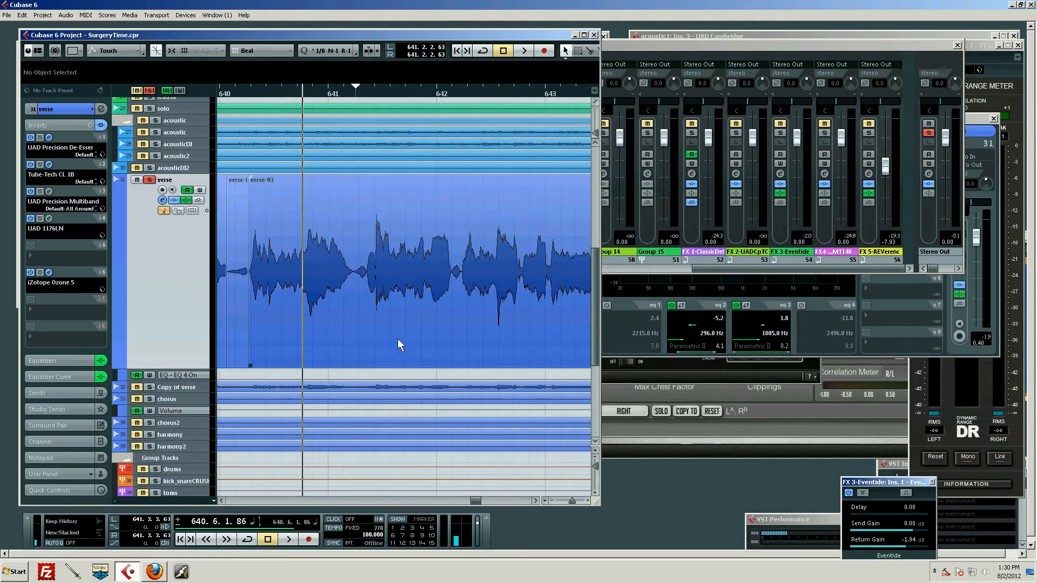
key("space")
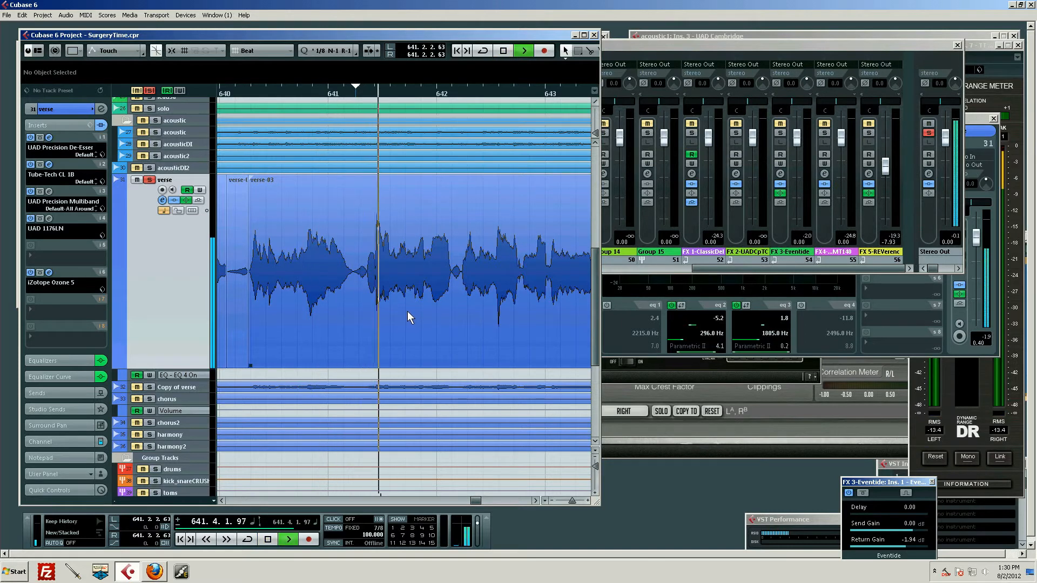
key("space")
Split the verse clip before the loud phrase after bar 641 and at the phrase's end just past bar 642.
left_click_drag(395, 92, 391, 105)
key("3")
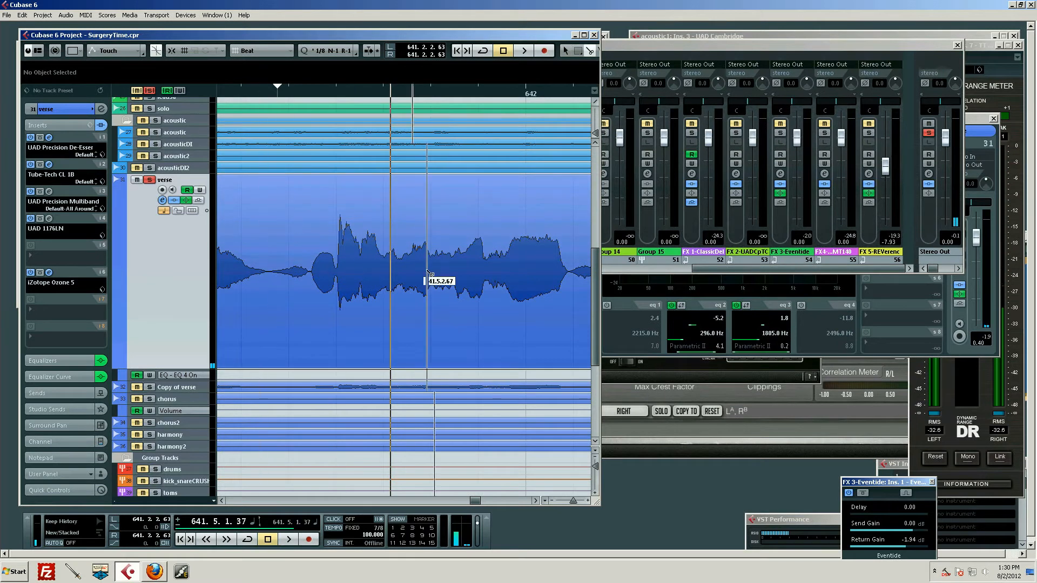
left_click(314, 272)
left_click(570, 293)
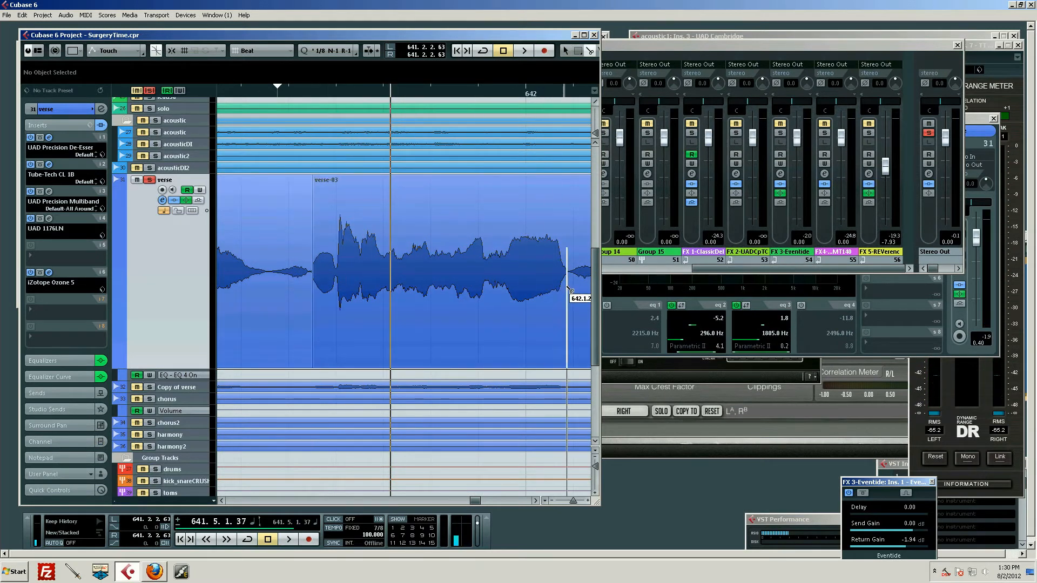
key("1")
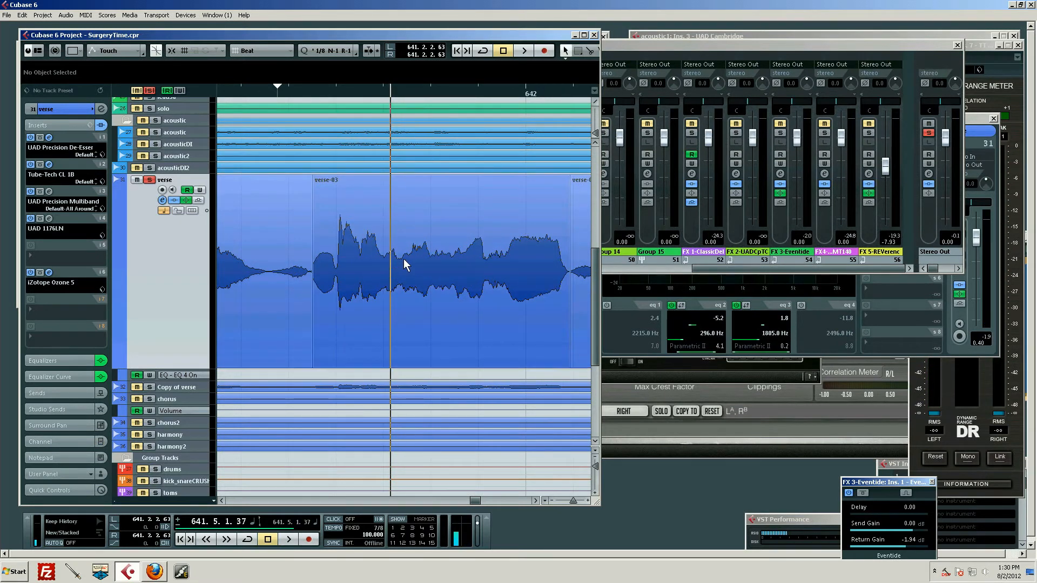
Play the isolated verse phrase from 641.3.2.36.
left_click_drag(368, 92, 322, 101)
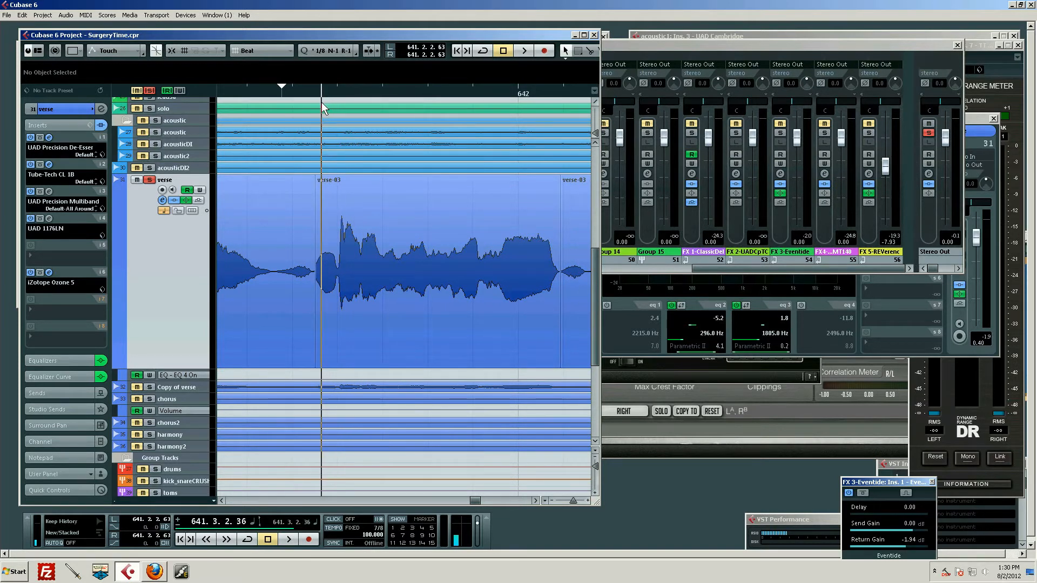
left_click(362, 248)
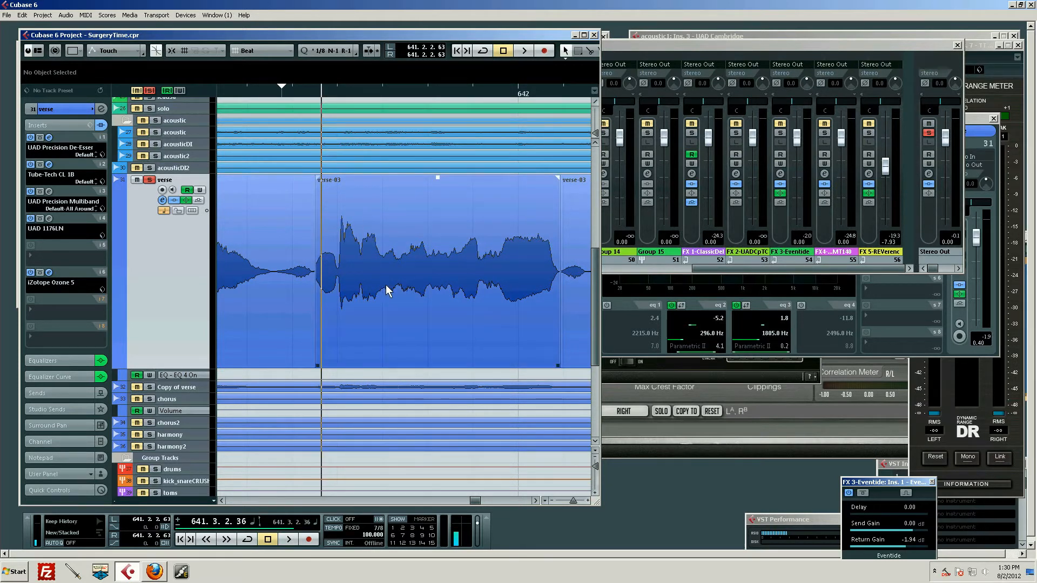
key("space")
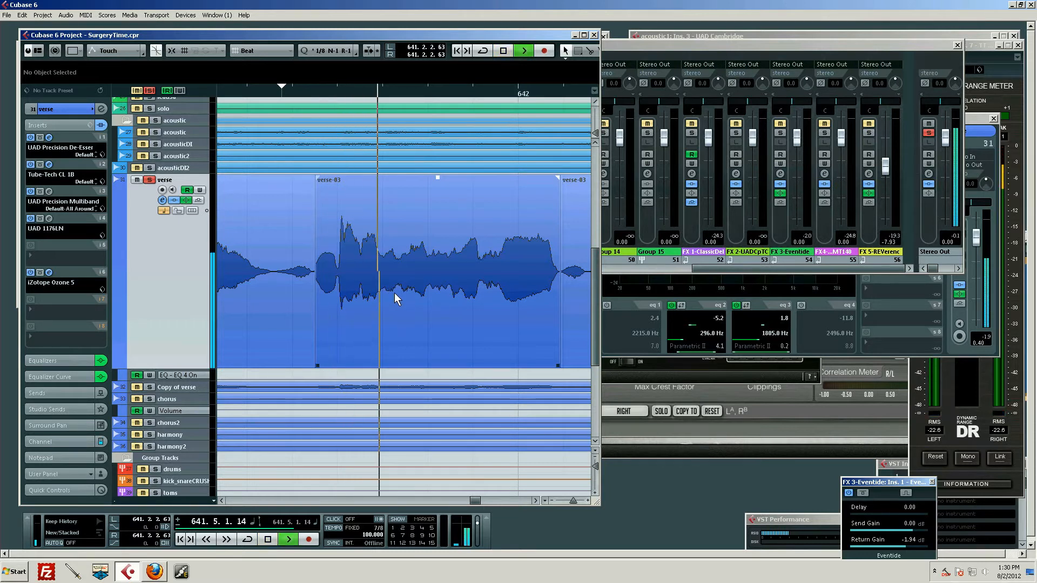
key("space")
Split the isolated phrase at about 641.5.2.109 and 641.6.1, and delete the short quiet section between the cuts.
key("3")
left_click(431, 286)
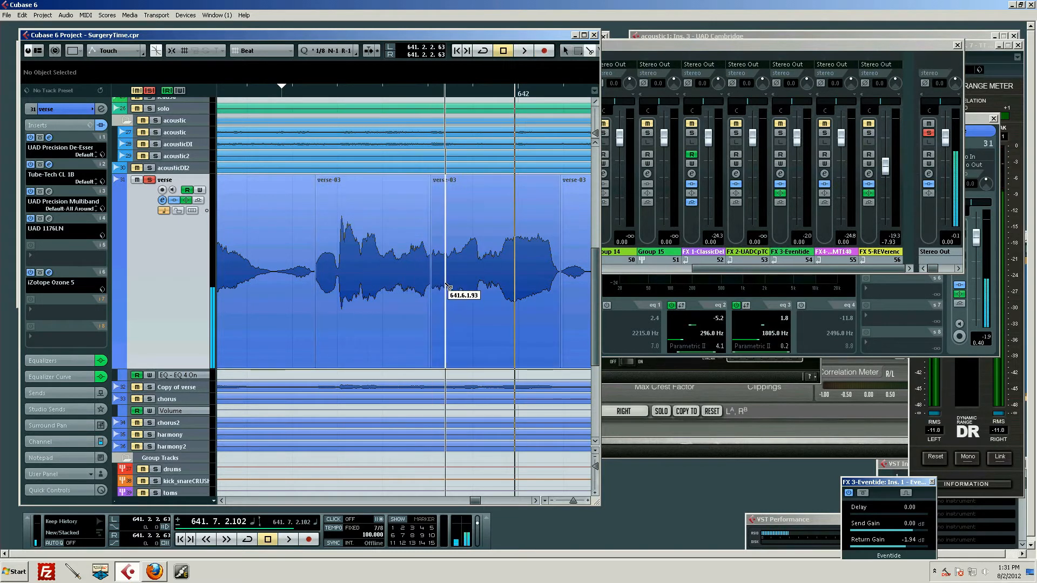
left_click(449, 285)
key("Delete")
left_click(427, 283)
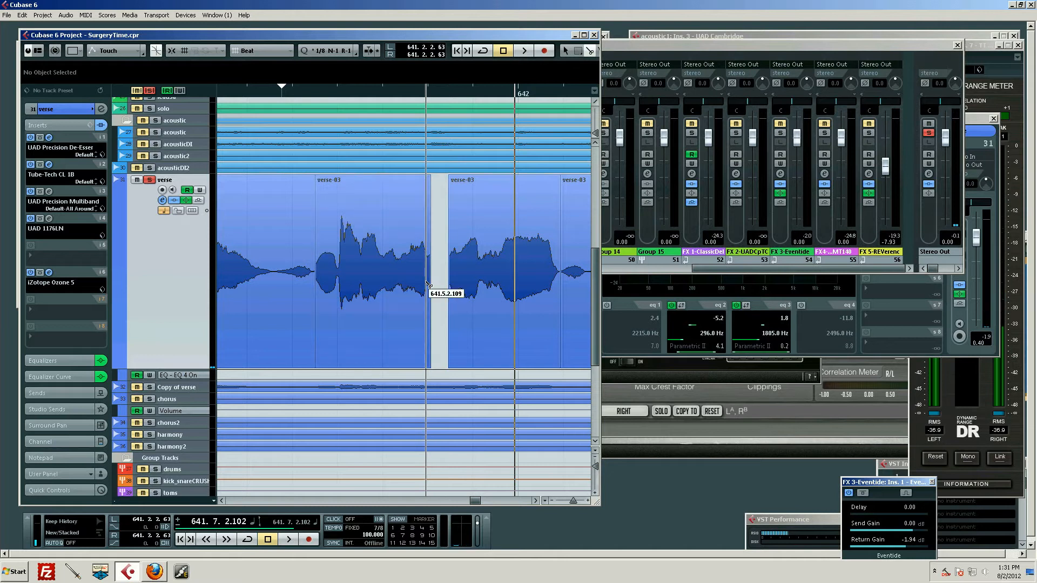
Play the cut phrase twice from about 641.4 to hear it with the gap.
key("1")
left_click(369, 93)
key("space")
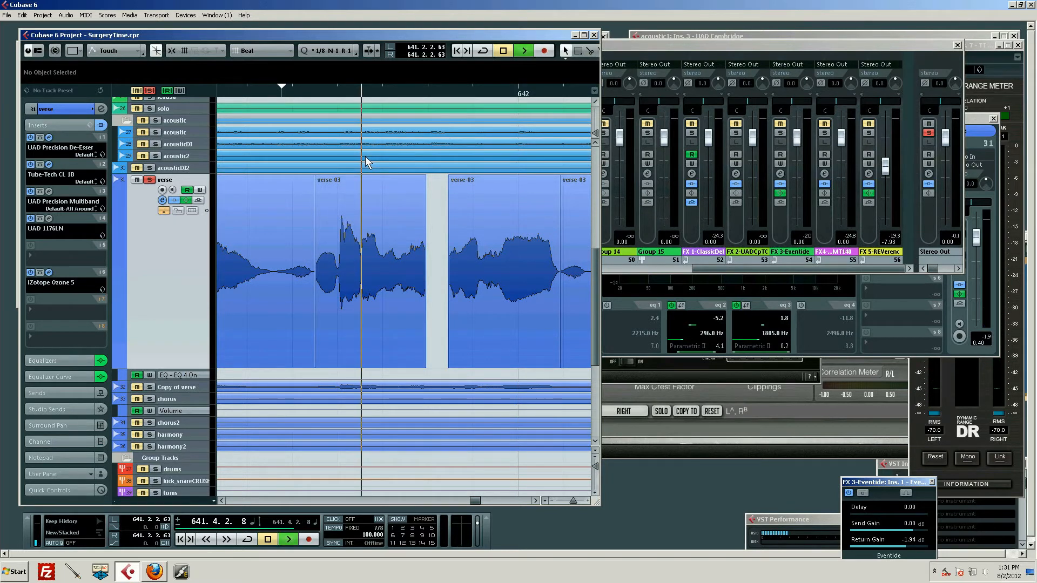
left_click(457, 206)
key("space")
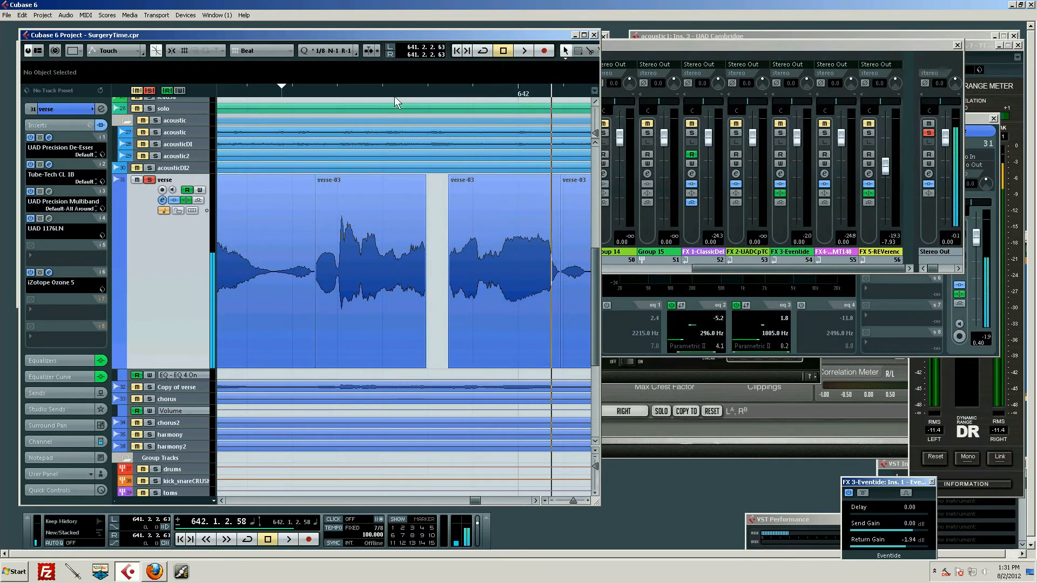
left_click(375, 92)
key("space")
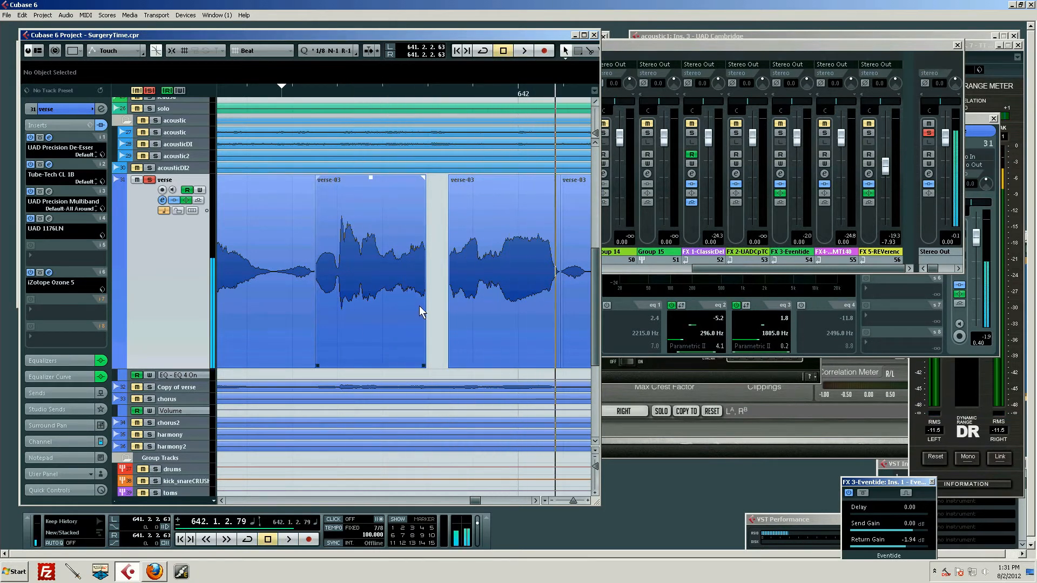
Trim the start of the verse clip following the gap by a few ticks.
left_click(426, 371)
left_click(452, 365)
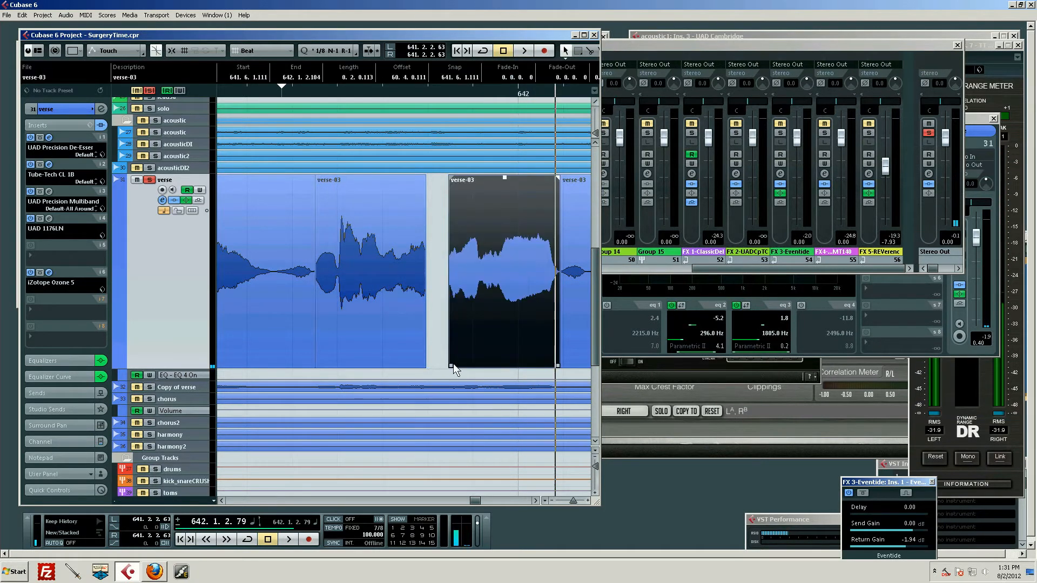
left_click_drag(450, 367, 452, 337)
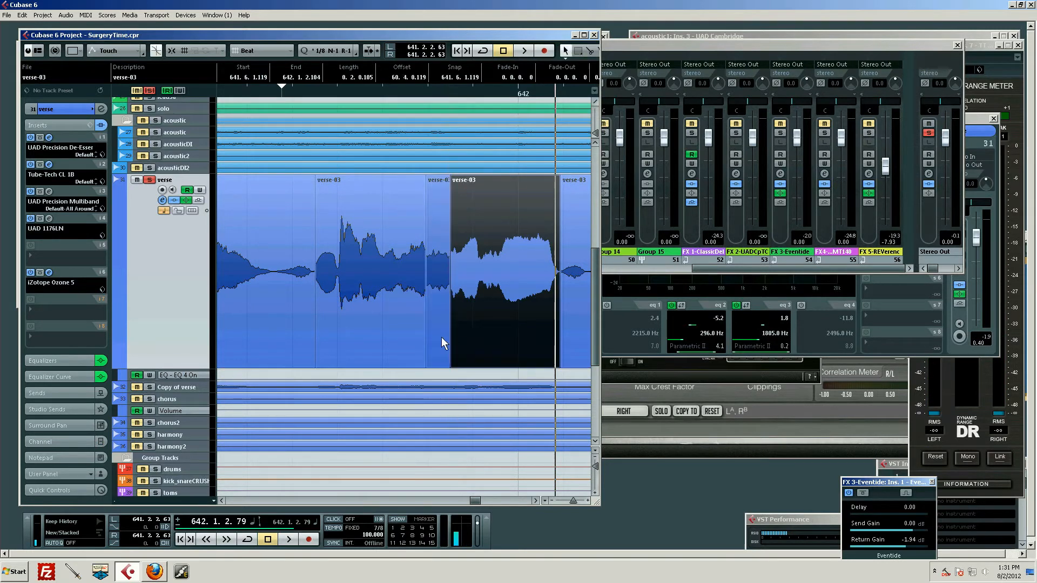
Enable cycle playback over the range 641.2.2.63 to 642.6.1.6 and place the playback cursor at about 641.3.2.19.
left_click(130, 373)
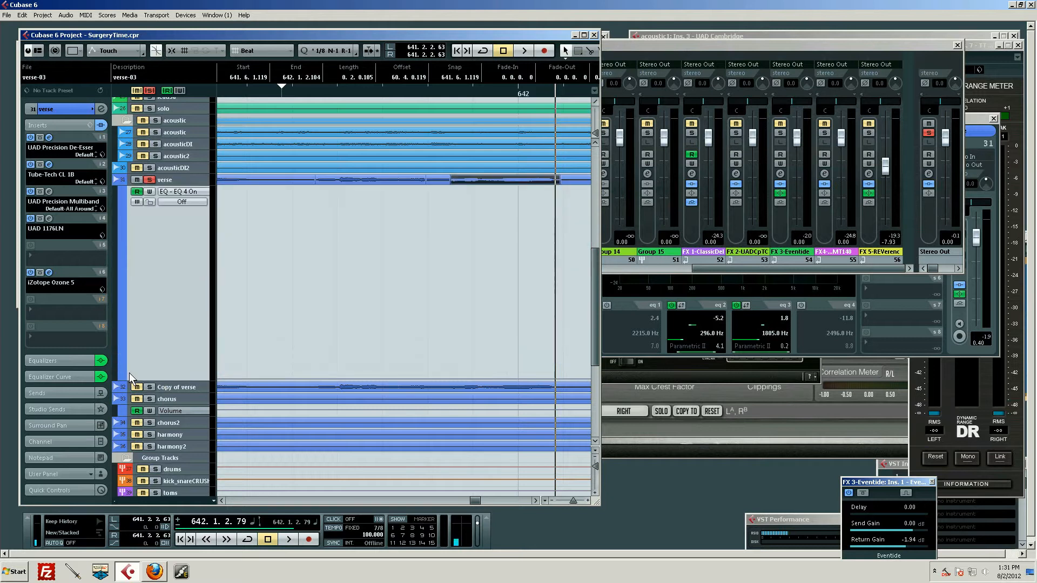
left_click(185, 181)
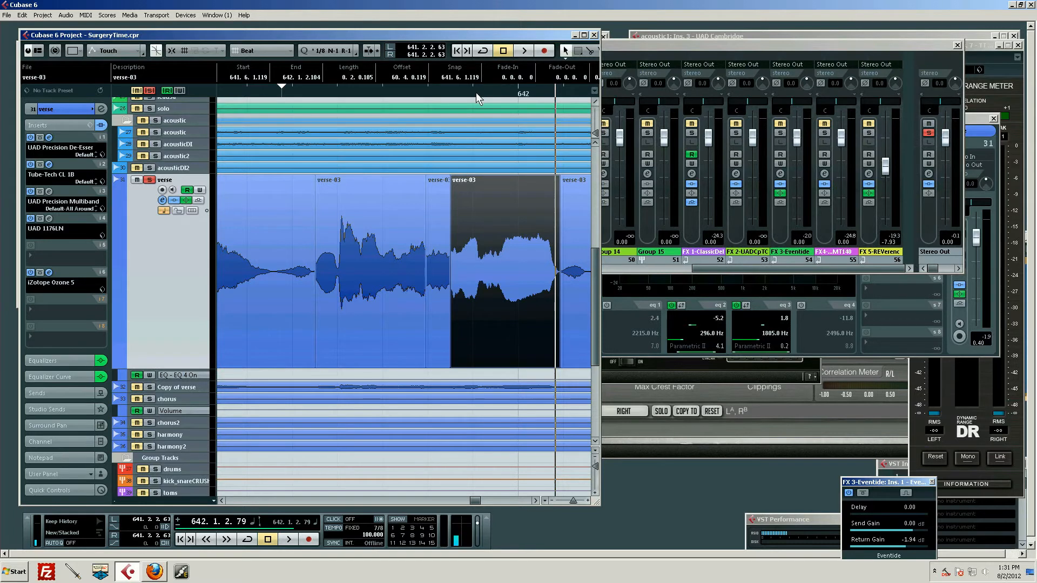
left_click_drag(475, 93, 470, 80)
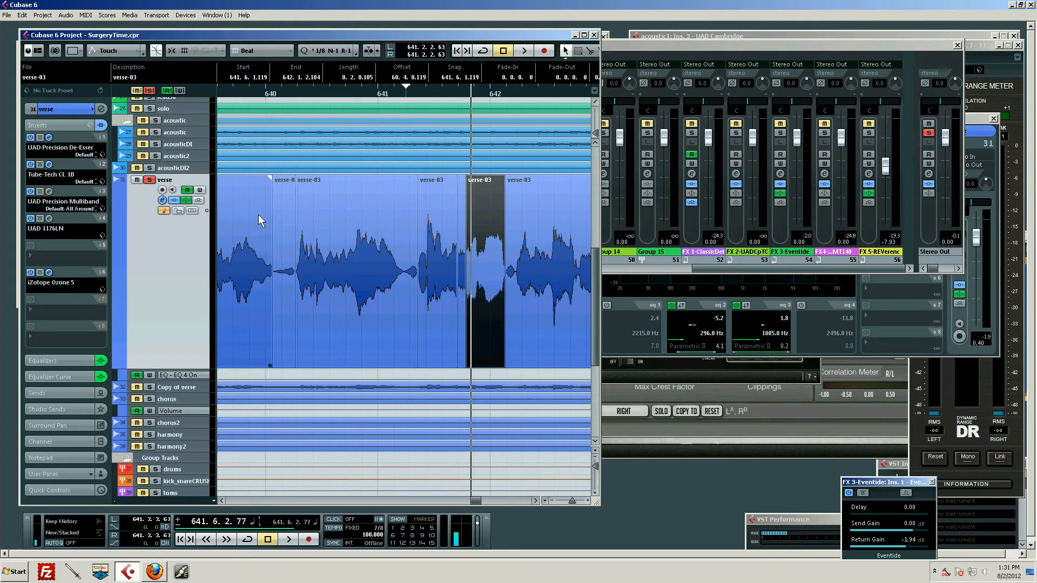
left_click(129, 379)
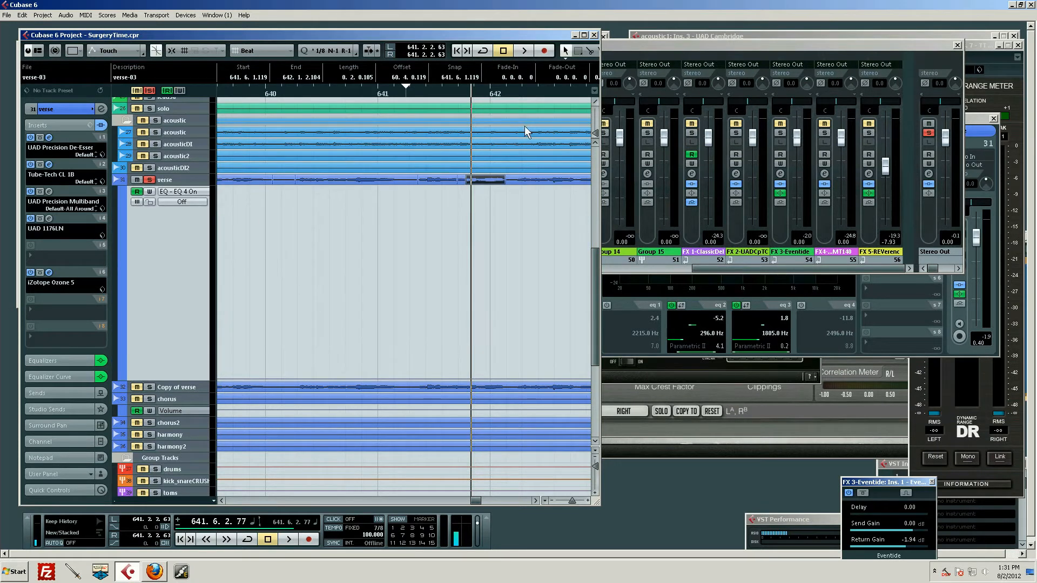
left_click_drag(510, 95, 445, 98)
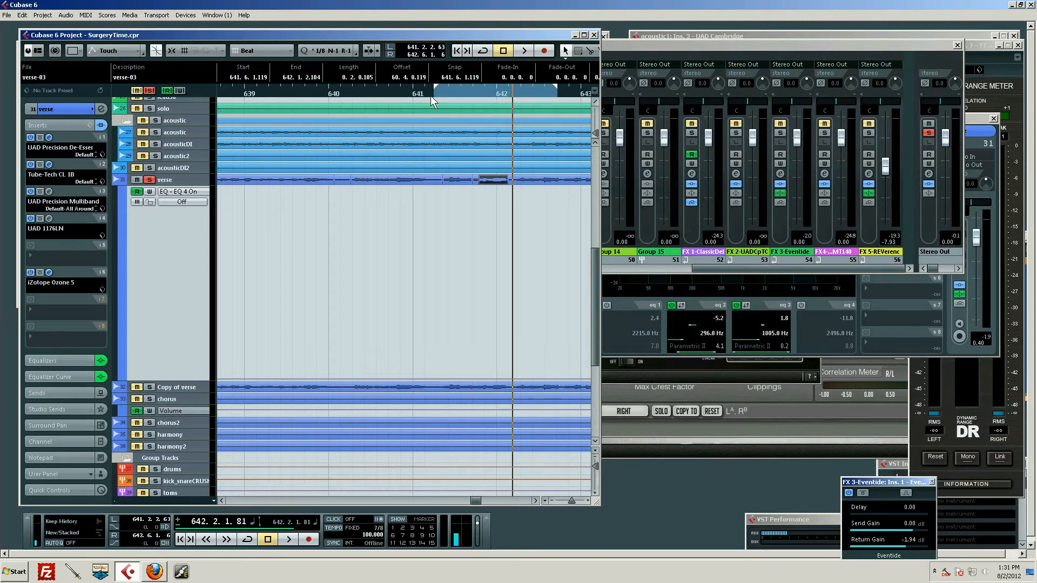
key("KP_Divide")
left_click_drag(468, 95, 443, 94)
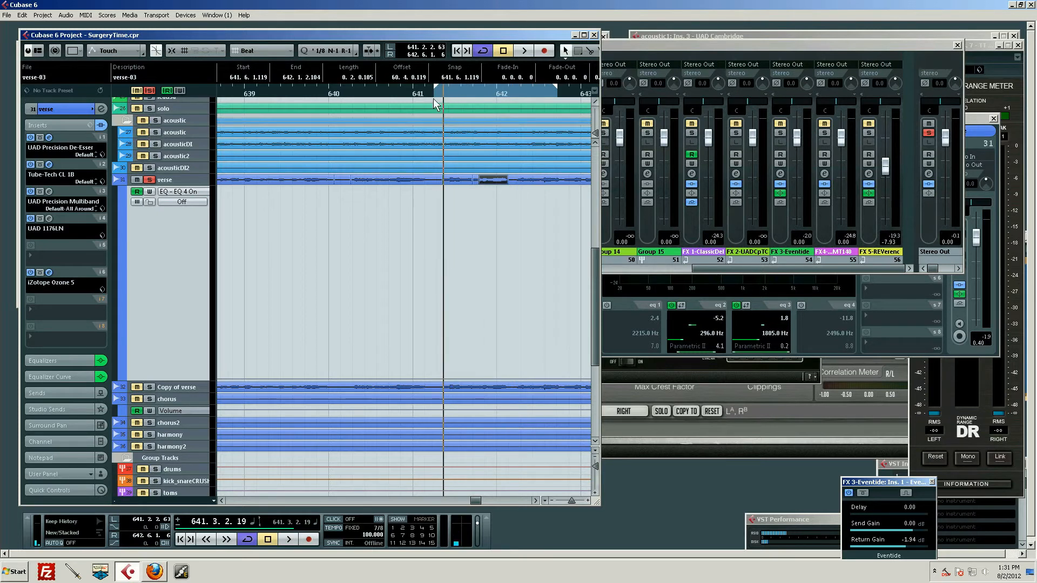
Open the verse channel's settings, enable EQ band 4 and set it to a narrow boost of about 11.6 dB near 7962 Hz.
left_click(189, 184)
left_click(162, 201)
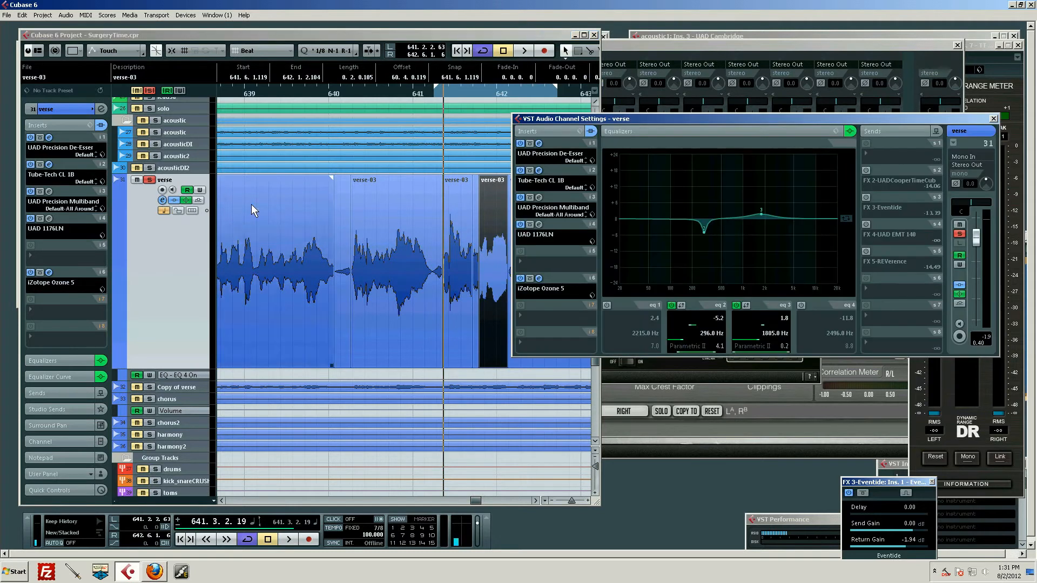
left_click(801, 305)
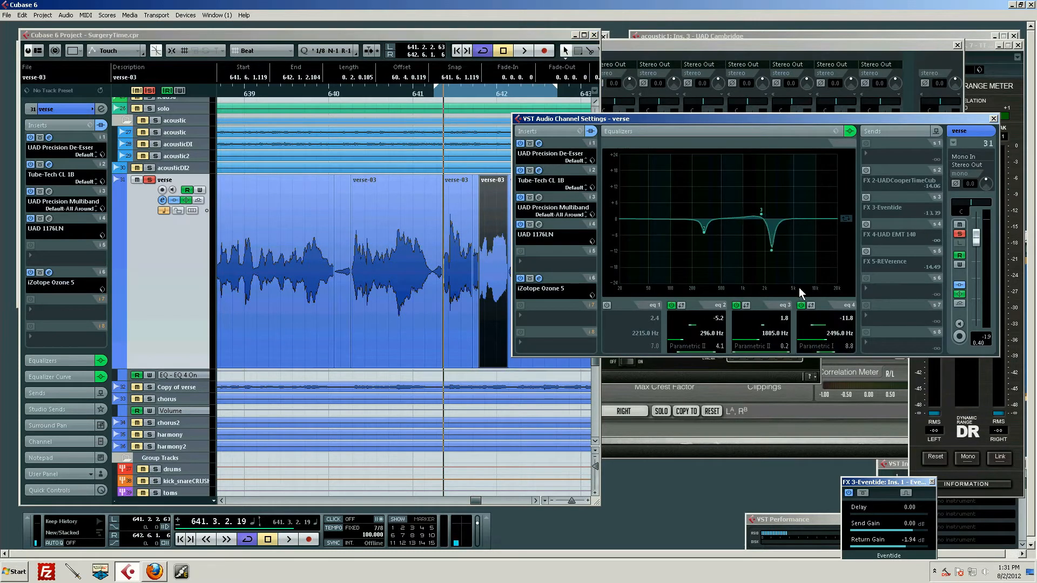
left_click_drag(771, 250, 814, 191)
Sweep the boosted EQ band 4 to about 2672 Hz at 15.4 dB during looped playback, and play the phrase again.
key("space")
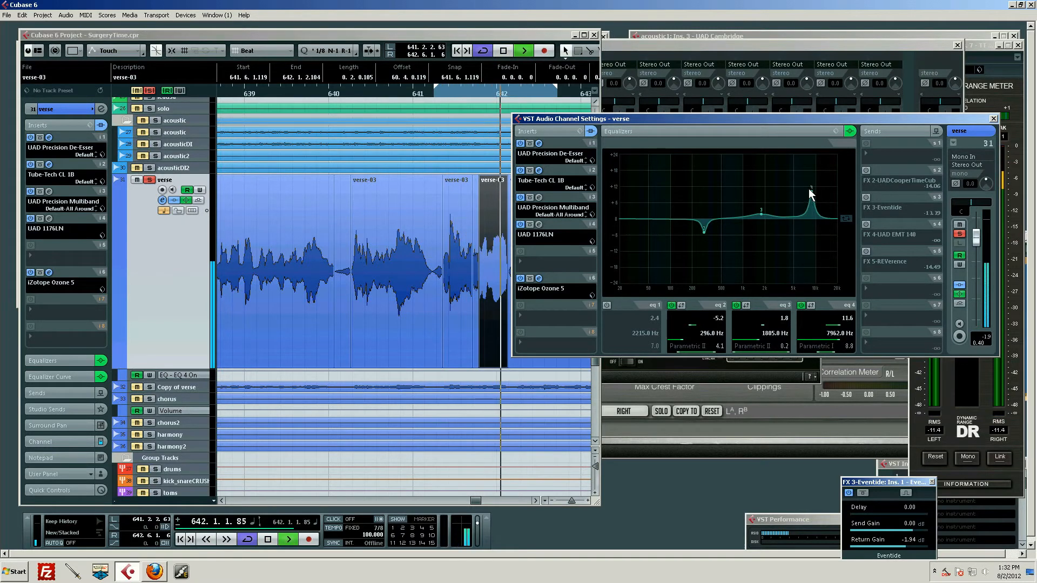
left_click_drag(811, 189, 773, 177)
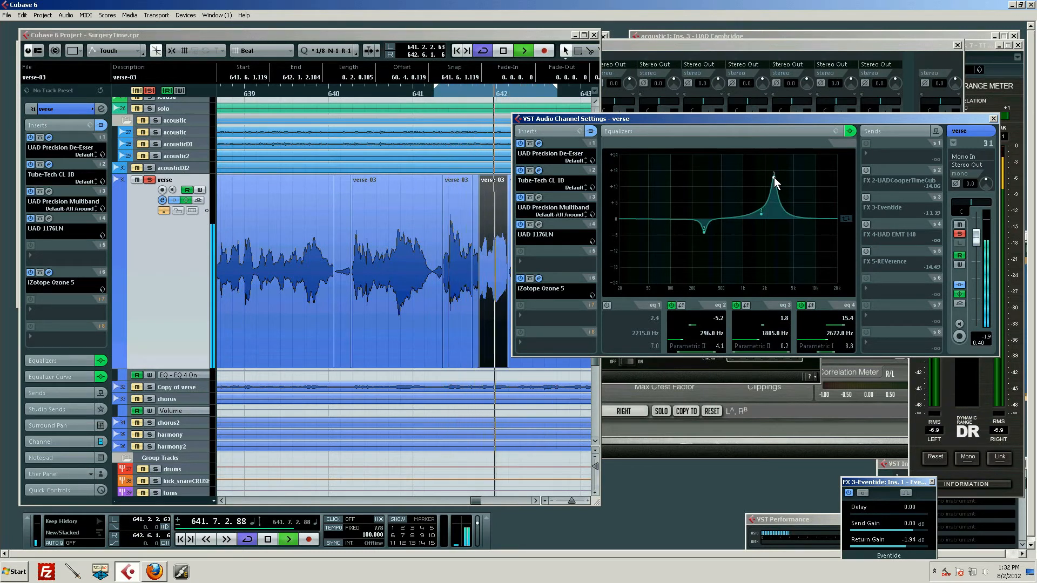
key("space")
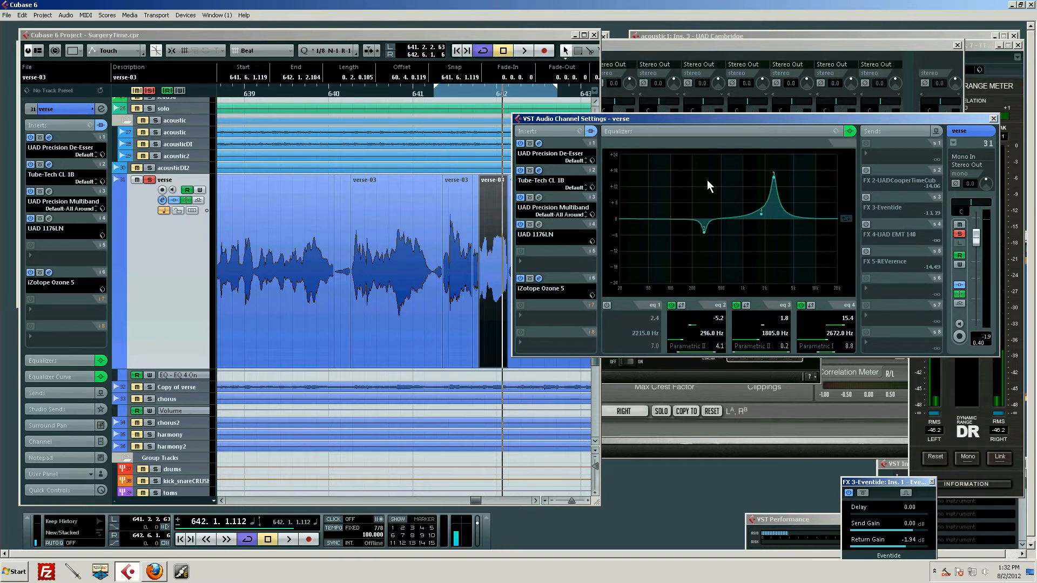
key("space")
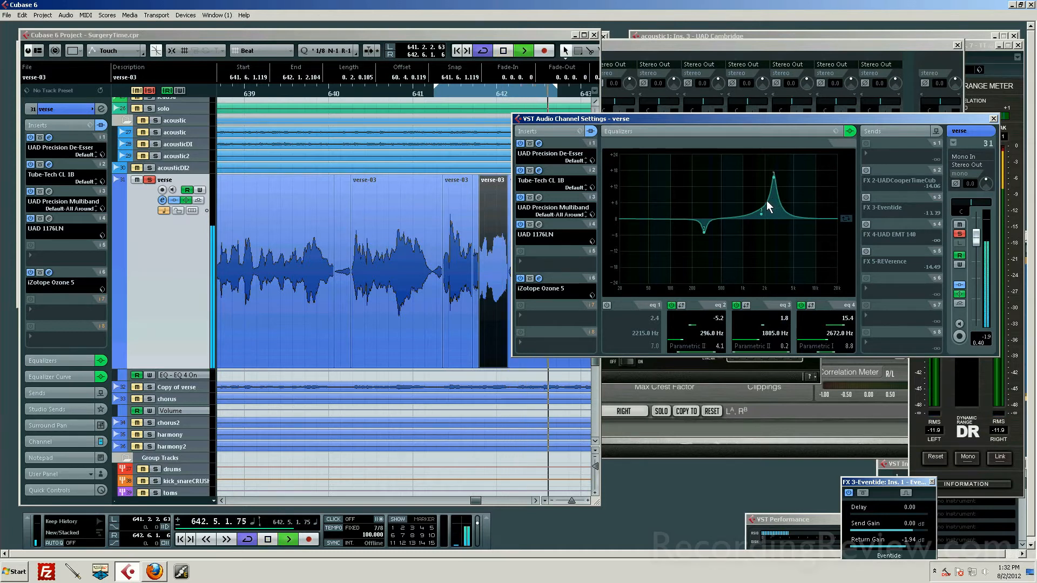
key("space")
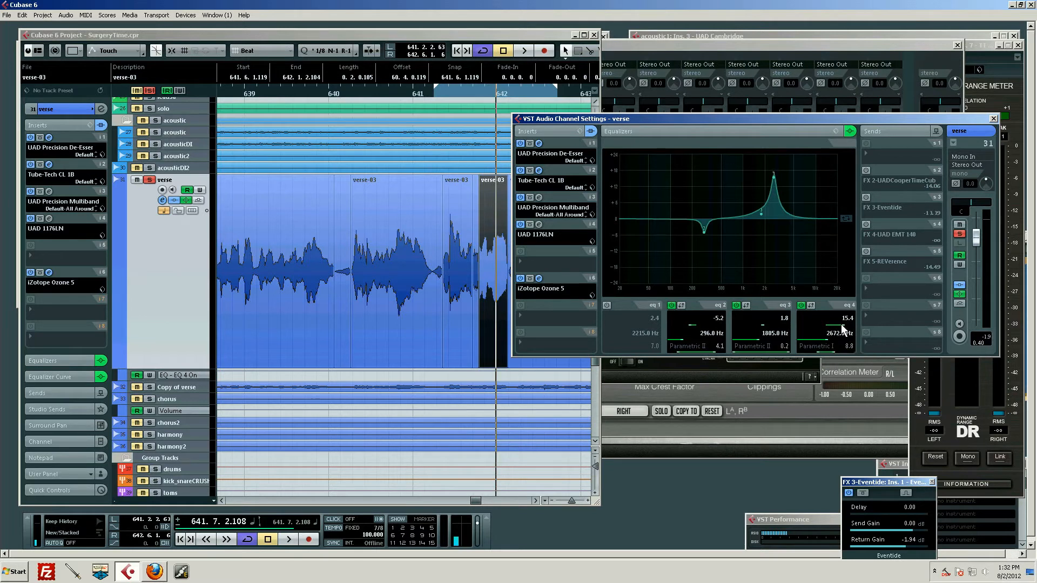
Set the EQ band 4 gain to a cut of about -10.4 dB and play the looped phrase.
left_click_drag(841, 324, 813, 325)
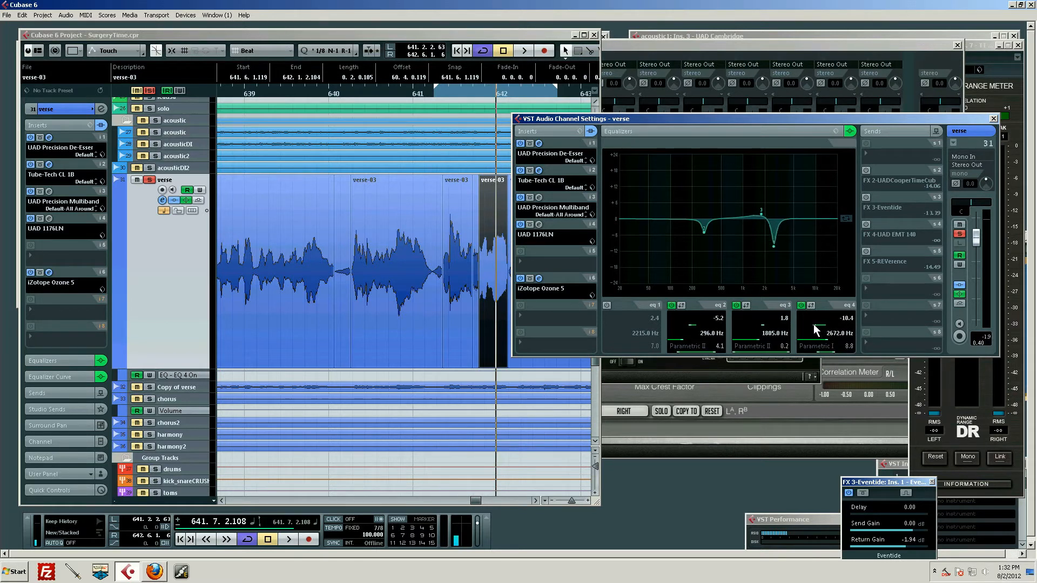
key("space")
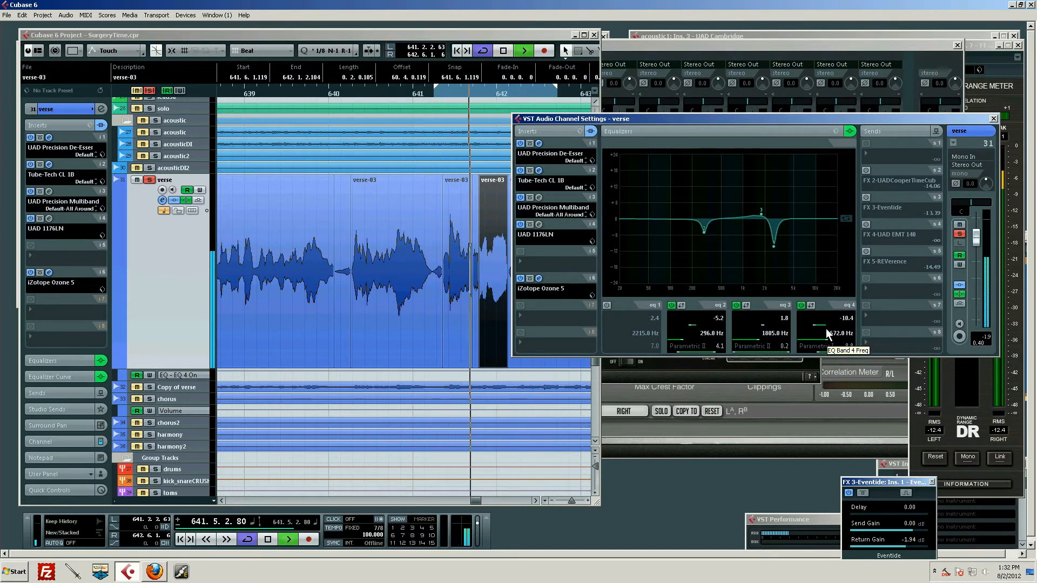
key("space")
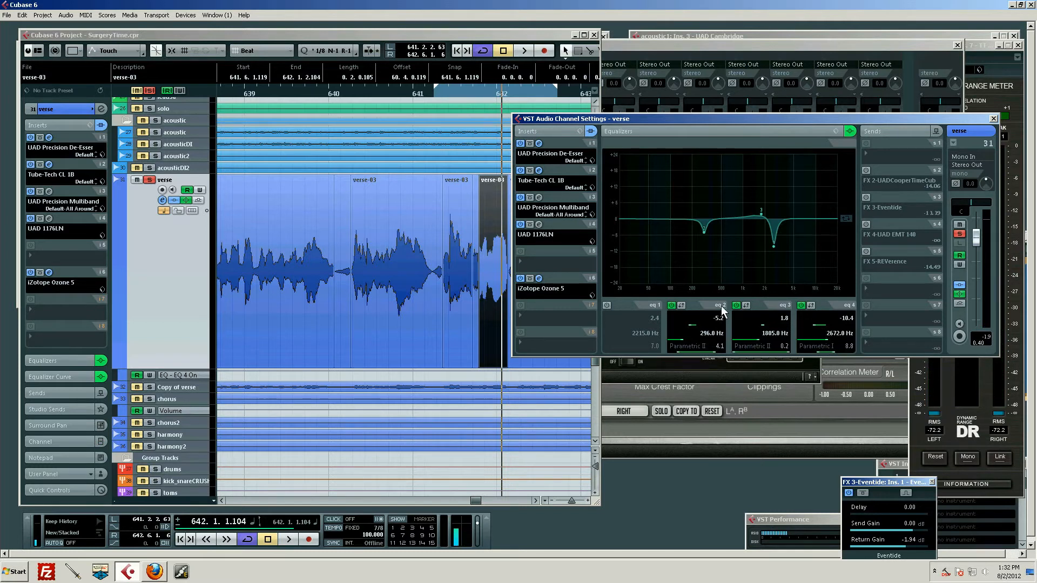
Turn off cycle playback, enable automation writing for the verse track's EQ 4 On lane, and switch EQ band 4 off.
left_click(129, 379)
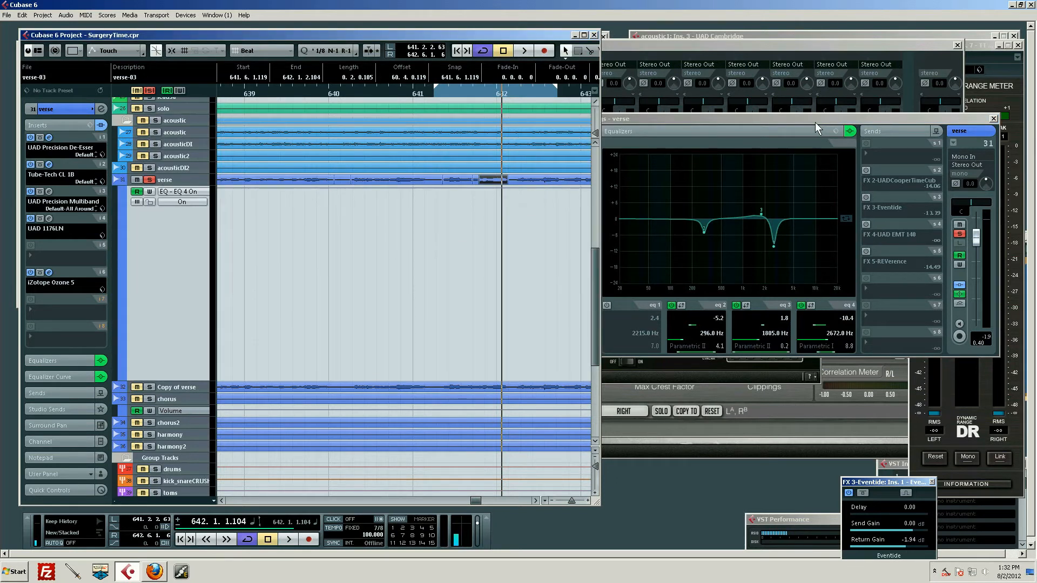
left_click_drag(815, 122, 785, 82)
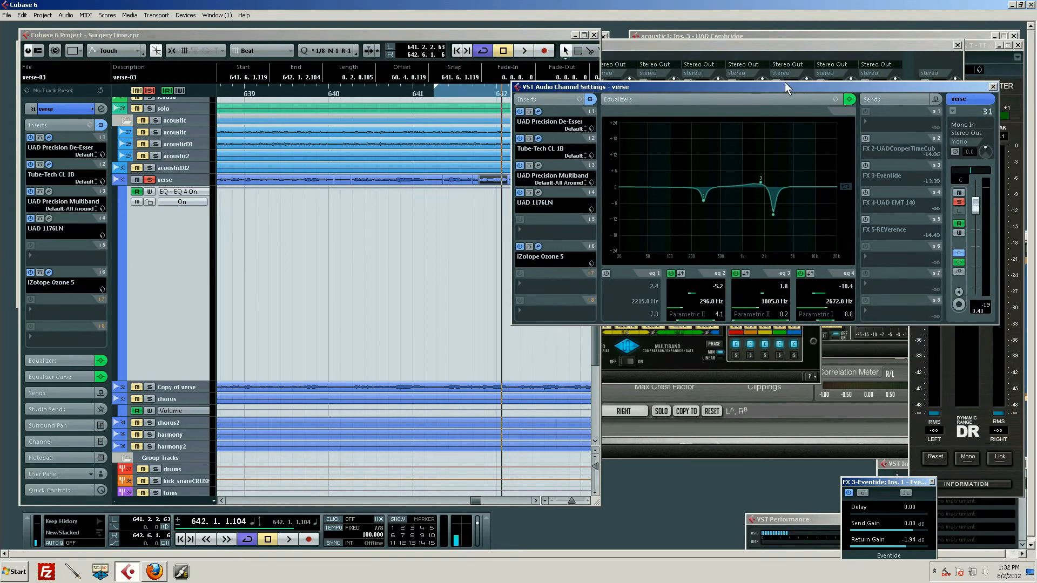
key("KP_Divide")
left_click_drag(344, 93, 326, 91)
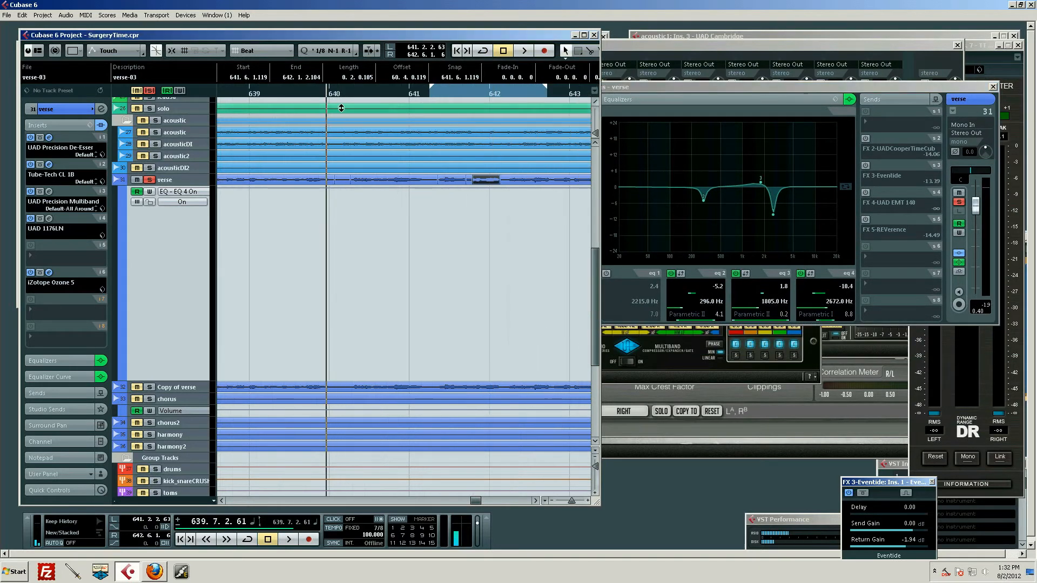
left_click(149, 191)
left_click(800, 274)
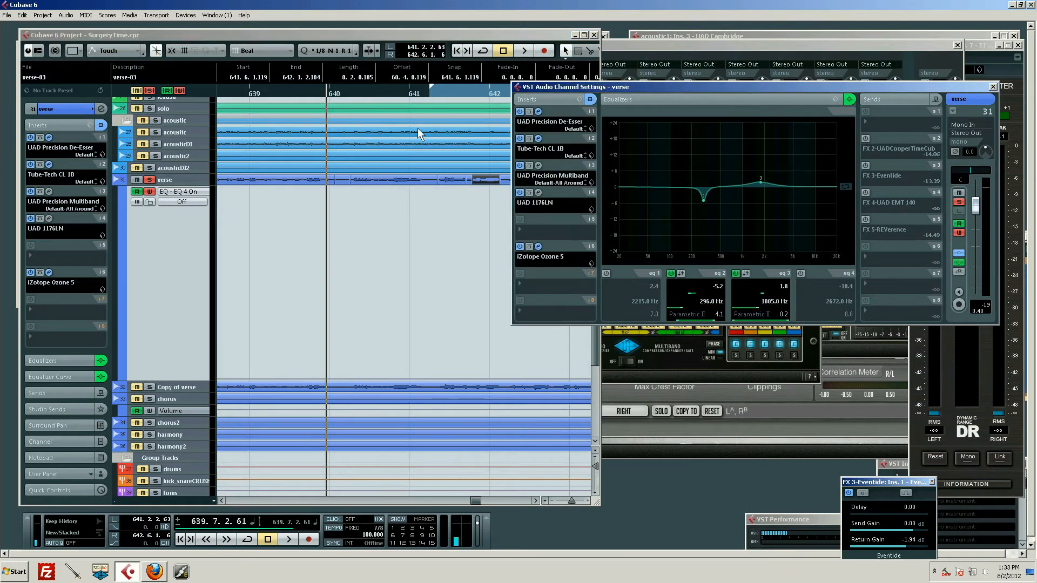
Play from about 639.7.2.27 and record automation that turns EQ band 4 on just before bar 642 and off again.
left_click_drag(309, 89, 325, 90)
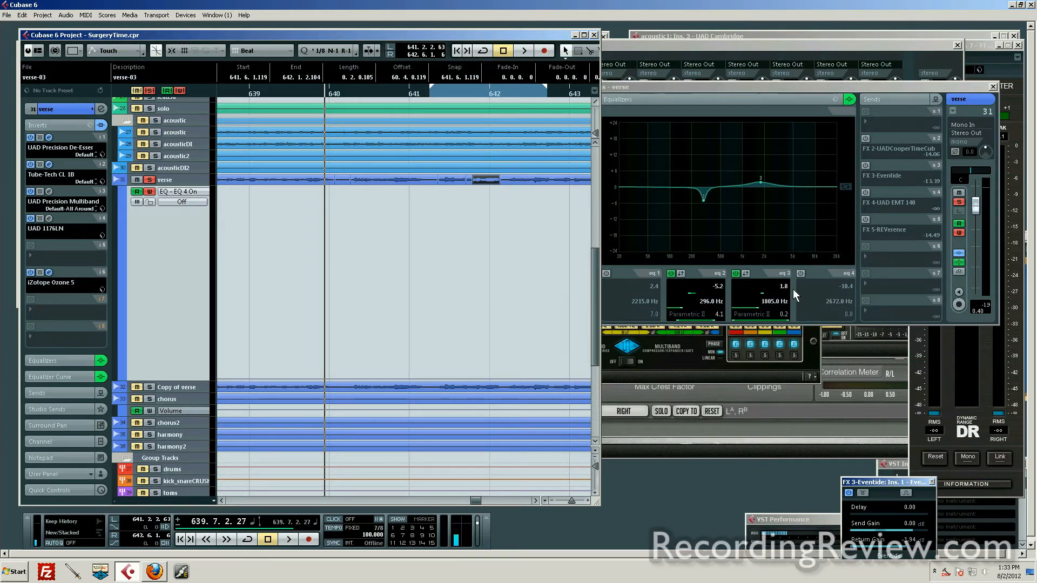
key("space")
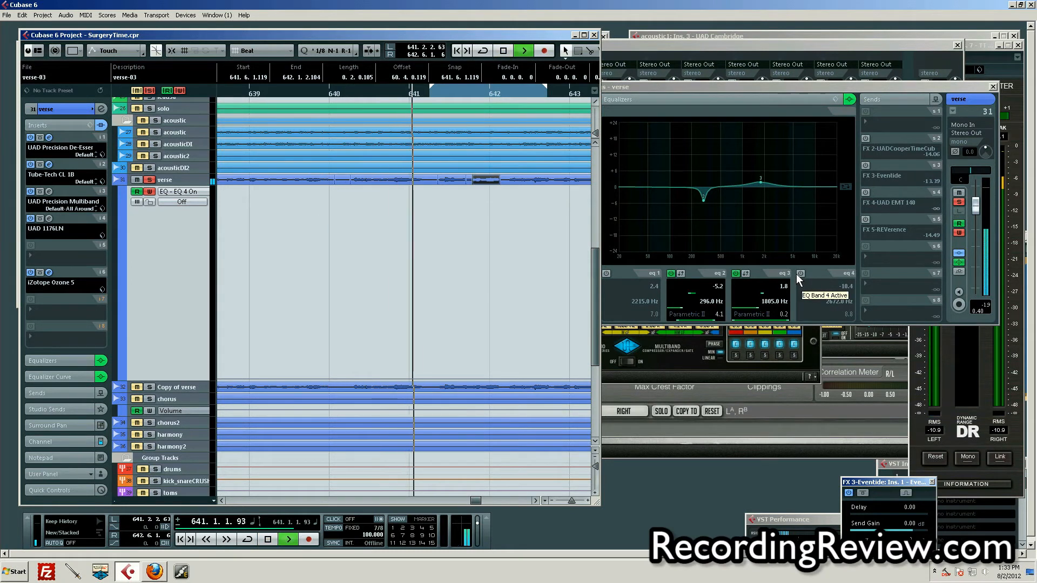
left_click(800, 274)
left_click(800, 273)
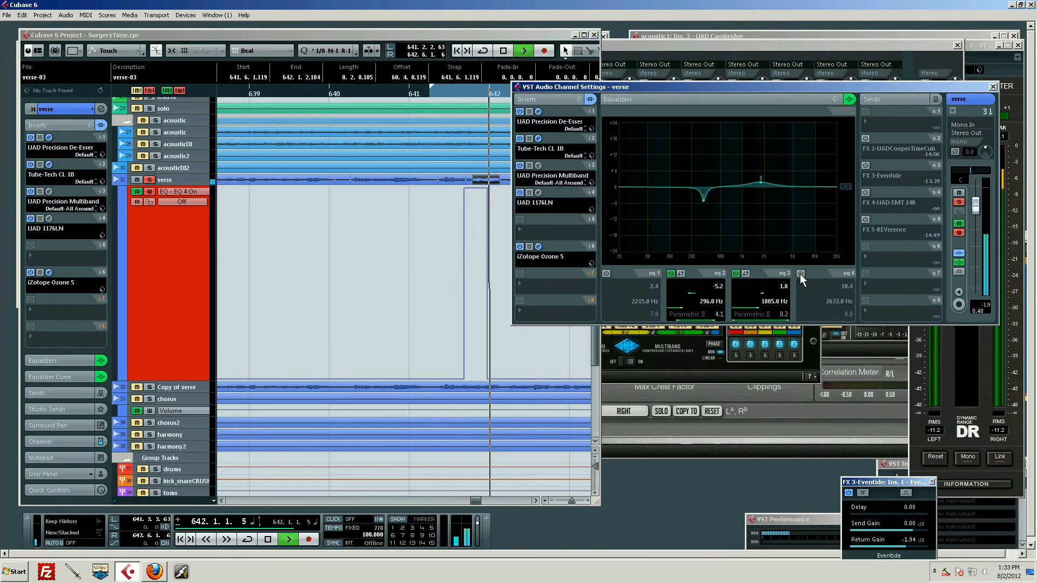
key("space")
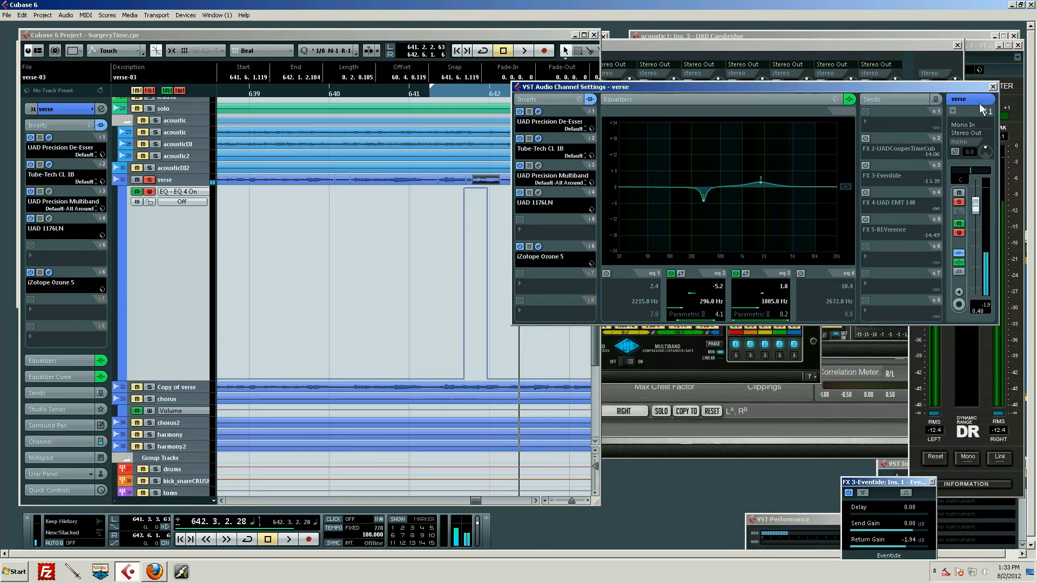
Close the verse channel settings and move the EQ band 4 switch-off point to the end of the phrase, at about 642.1.2.102.
left_click(992, 87)
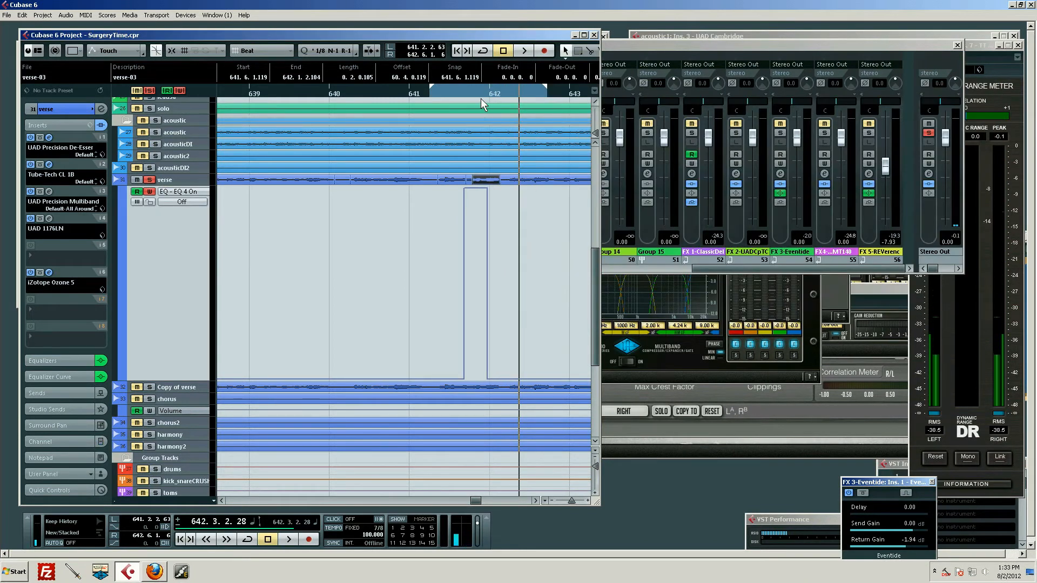
left_click_drag(476, 90, 543, 108)
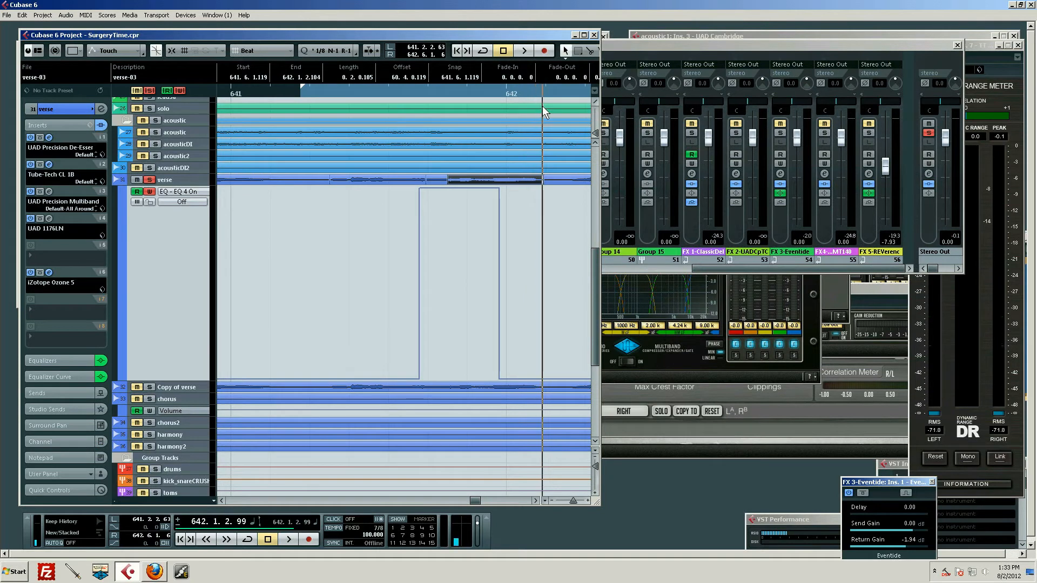
left_click_drag(499, 379, 543, 379)
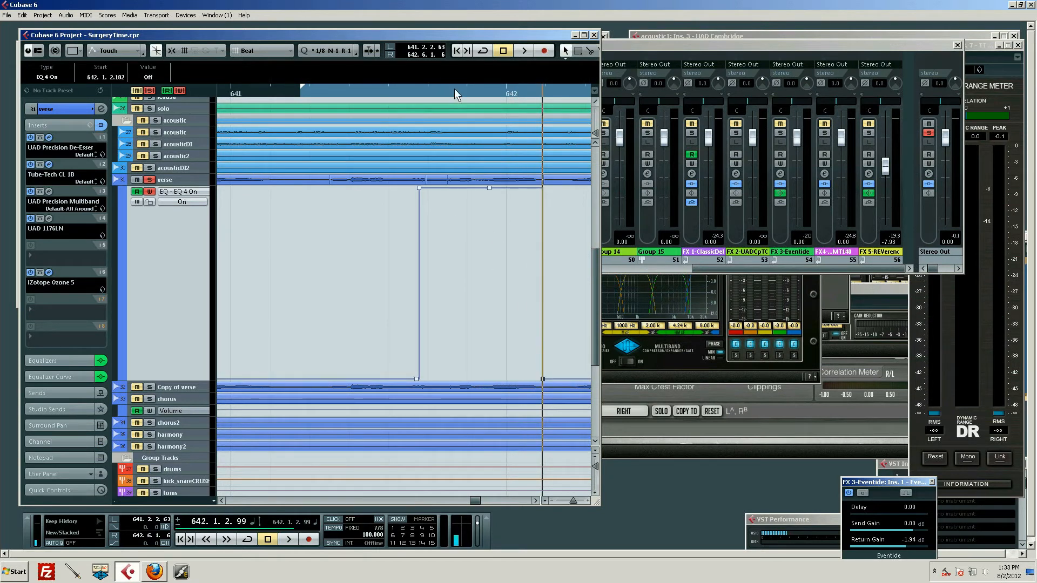
Move the EQ band 4 switch-on point to the start of the harsh phrase, at about 641.6.2.38.
left_click_drag(462, 87, 459, 81)
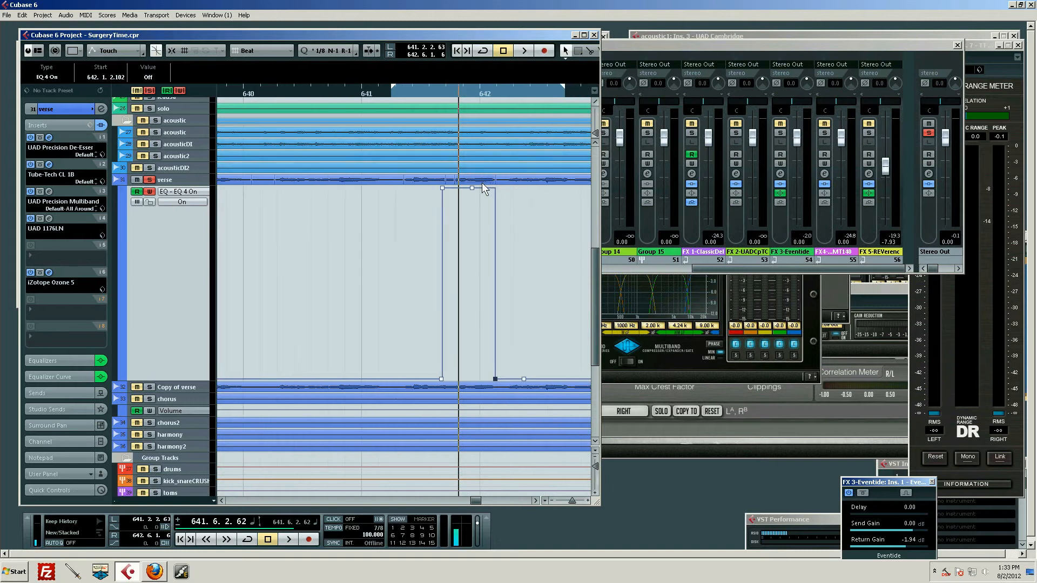
left_click(482, 182)
left_click_drag(442, 189, 457, 187)
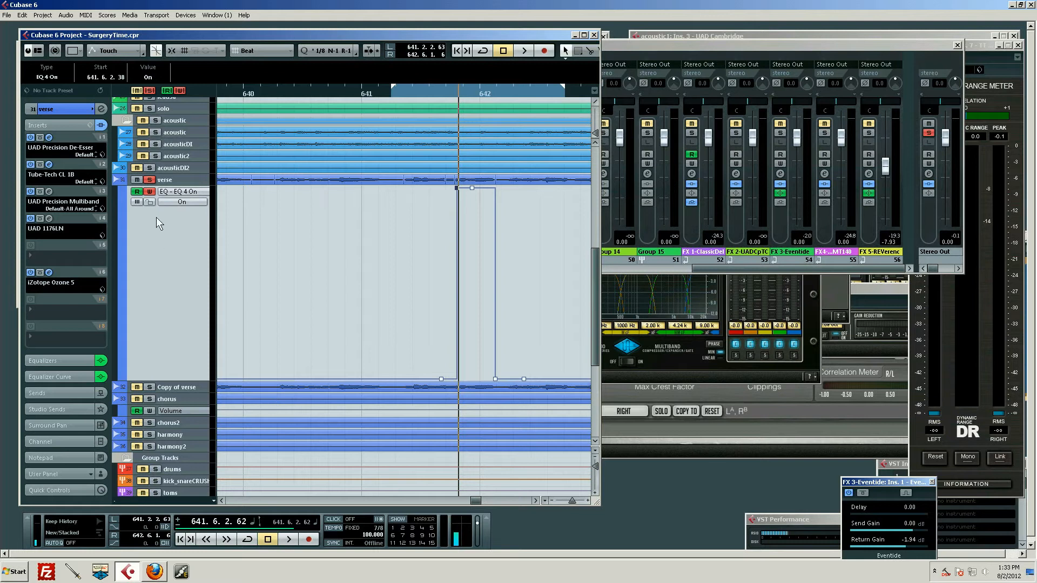
Unsolo the verse track, turn off its automation writing, and place the playback cursor at about 639.5.2.41.
left_click_drag(276, 88, 272, 80)
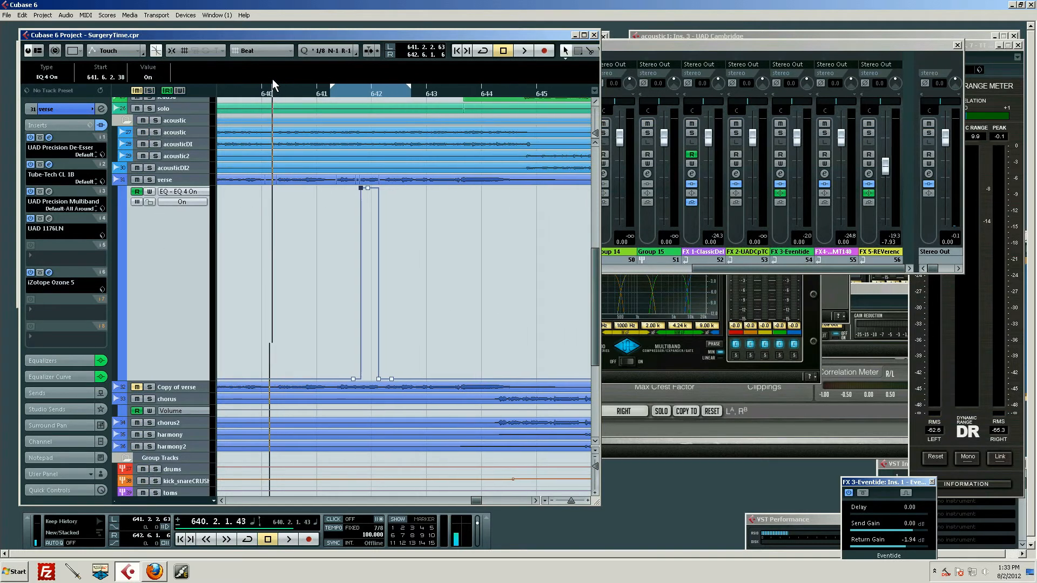
left_click(181, 202)
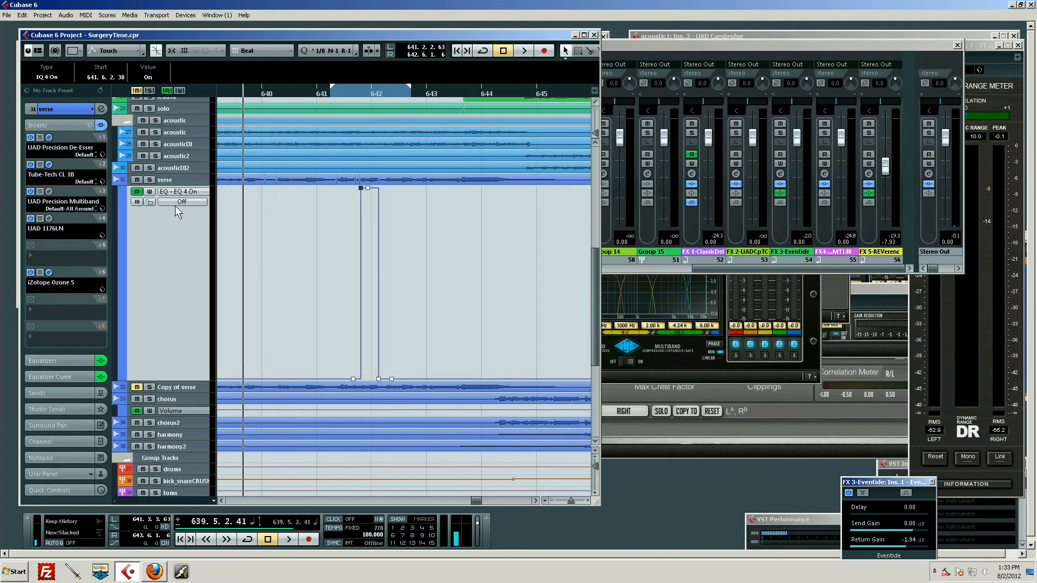
Open the verse channel's settings and play the full mix through the phrase with the automated EQ band 4.
left_click(184, 180)
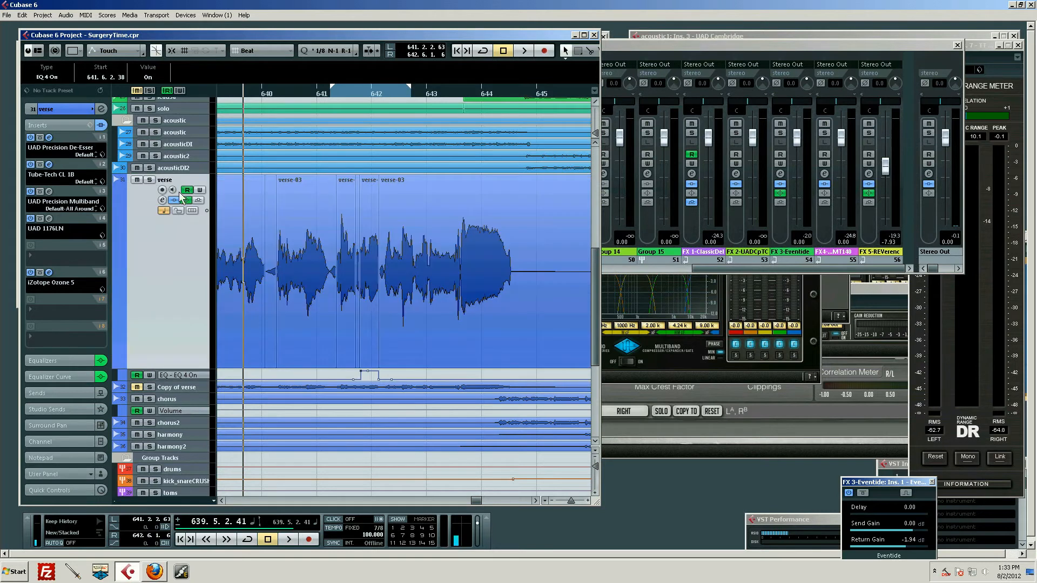
left_click(163, 200)
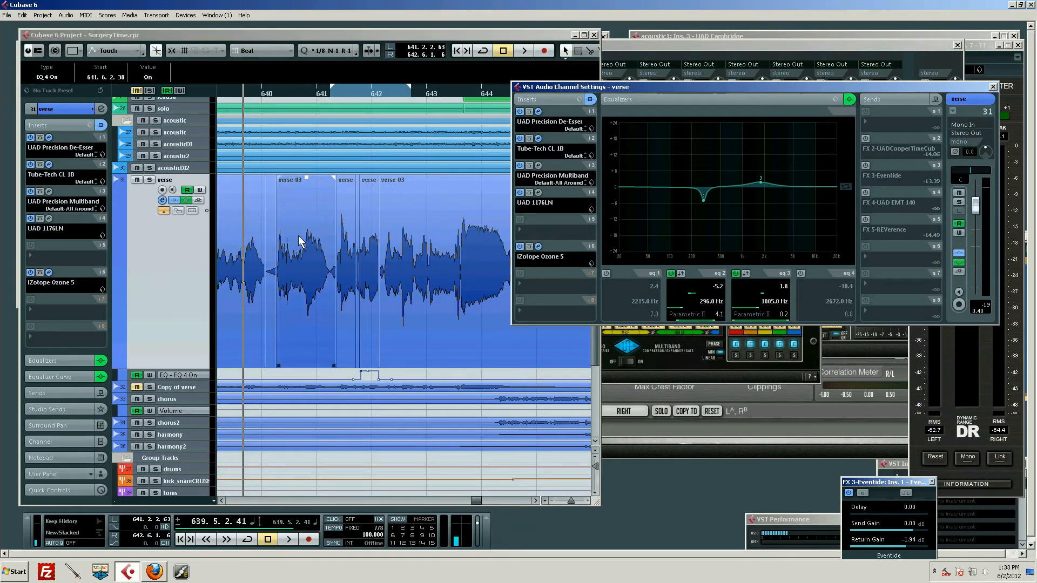
left_click(363, 295)
left_click(382, 330)
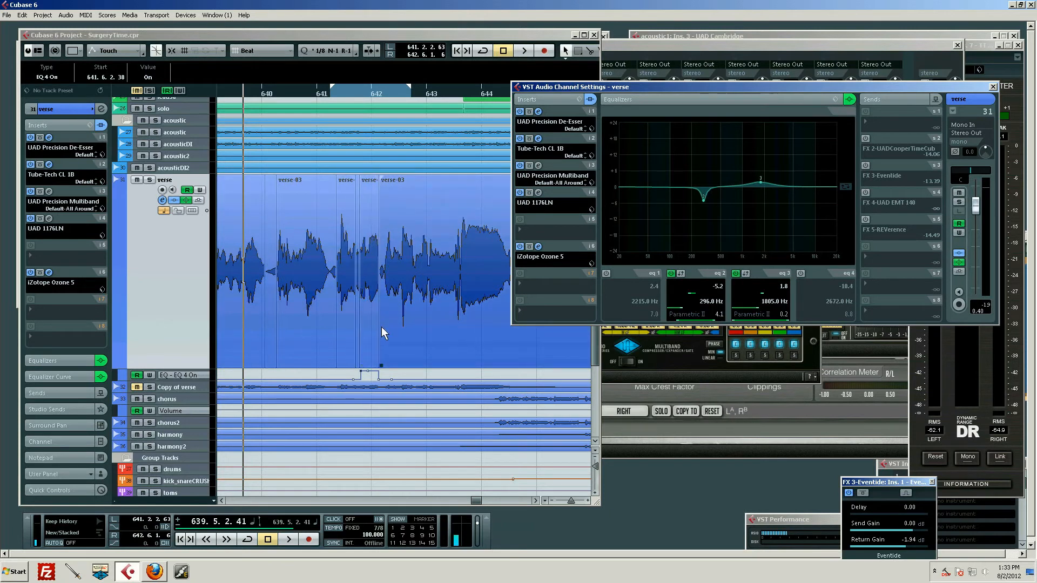
key("space")
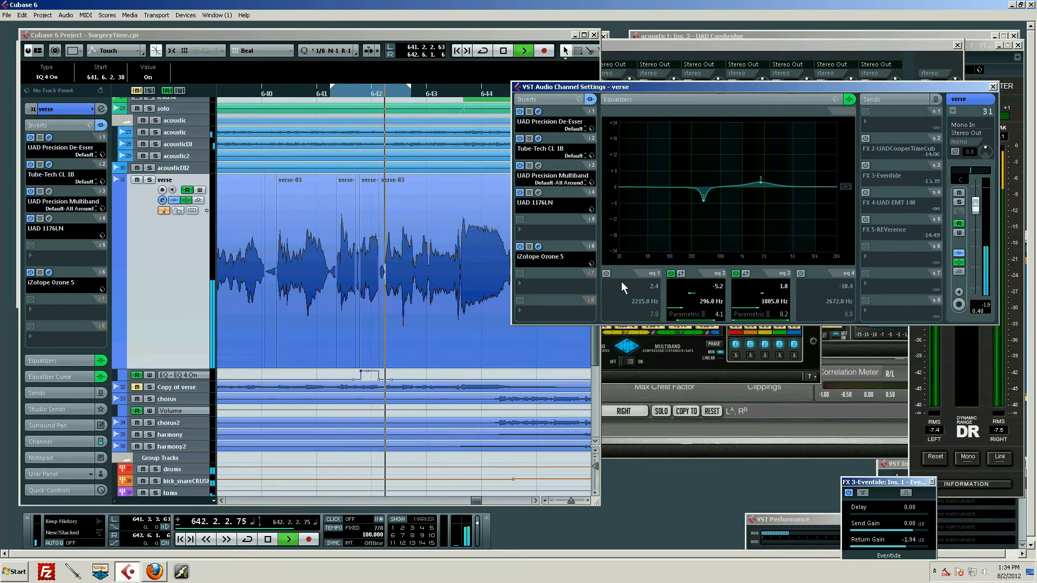
Stop playback and tighten the verse's EQ 4 On automation to switch on at about 641.5.2.109 and off at about 641.6.1.112.
key("space")
left_click_drag(361, 99, 345, 130)
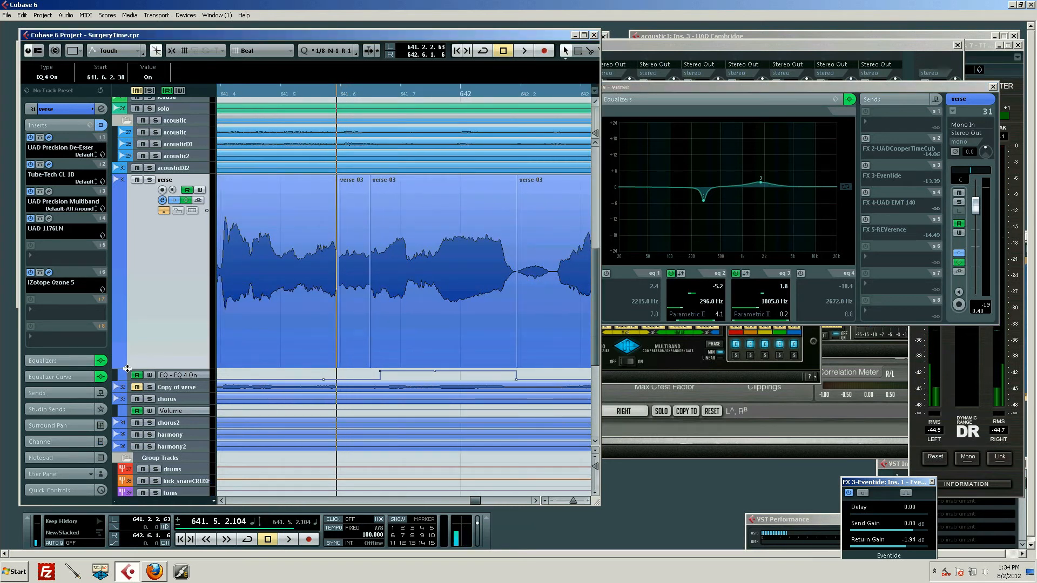
left_click(179, 376)
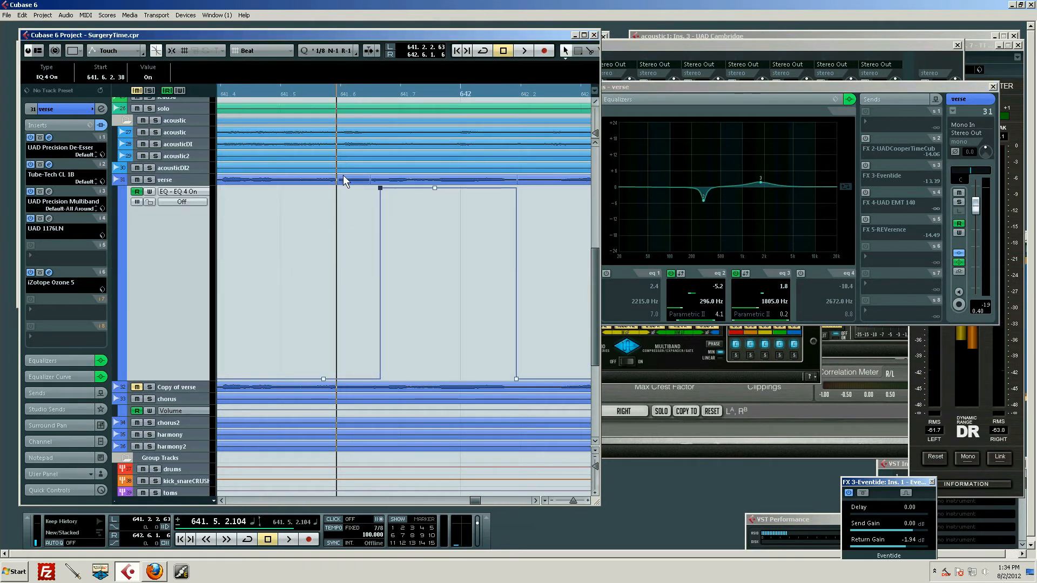
left_click(346, 180)
left_click_drag(381, 186, 338, 188)
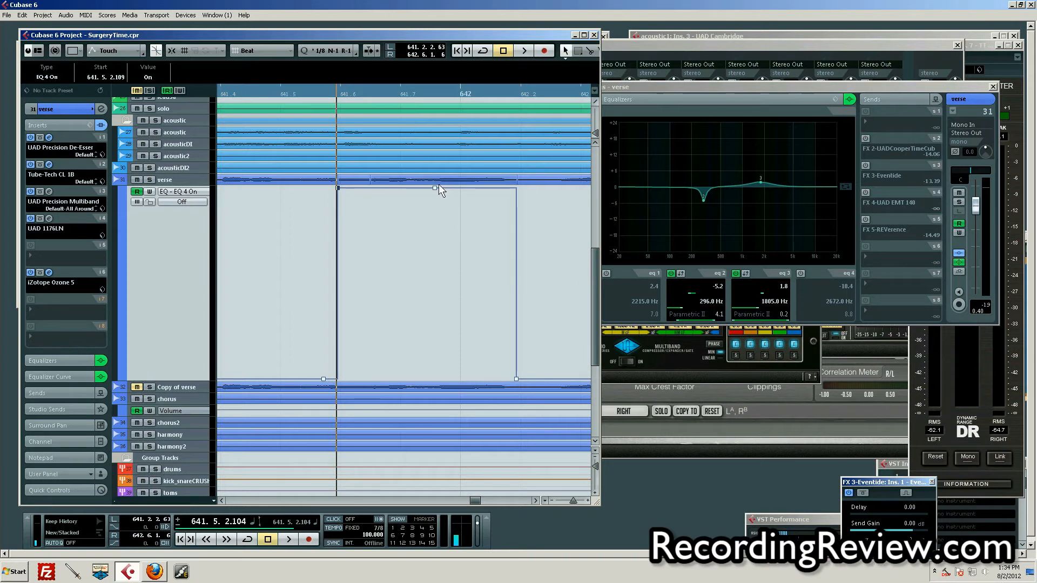
left_click_drag(434, 188, 369, 187)
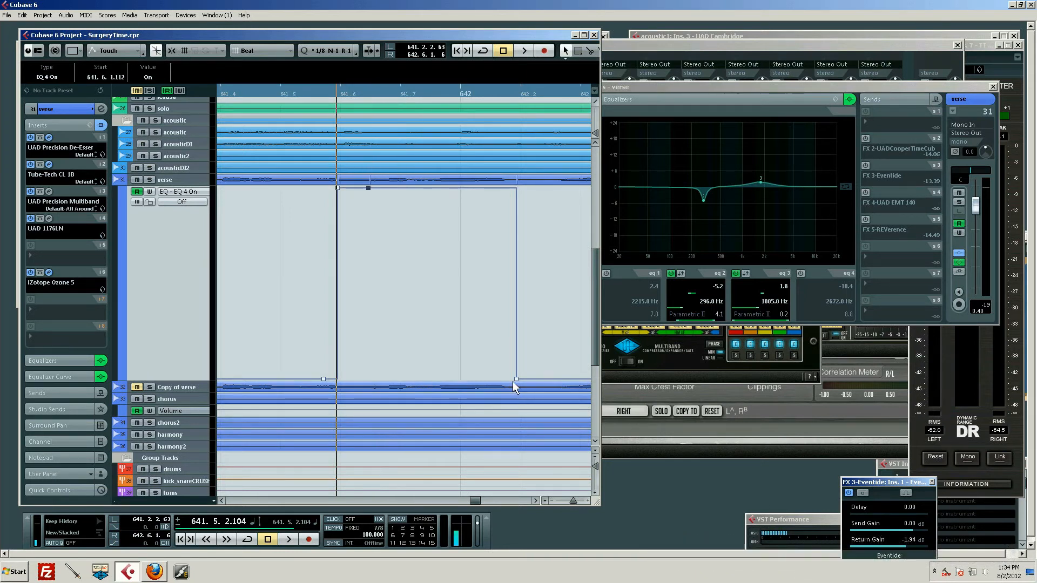
left_click_drag(514, 380, 368, 387)
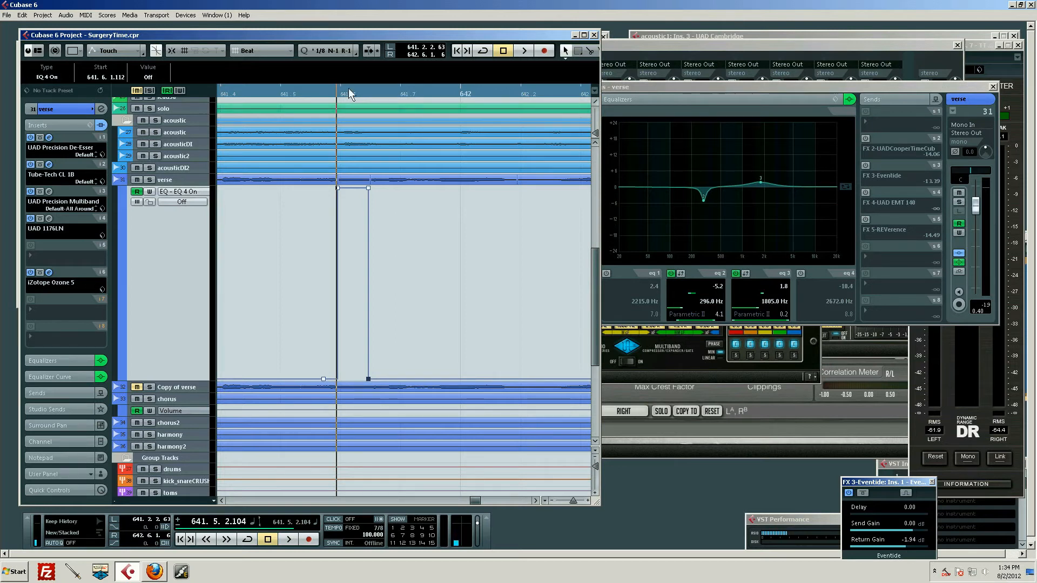
Place the playback cursor ahead of the shortened EQ 4 section, at about 641.2.1.51.
left_click_drag(356, 85, 422, 109)
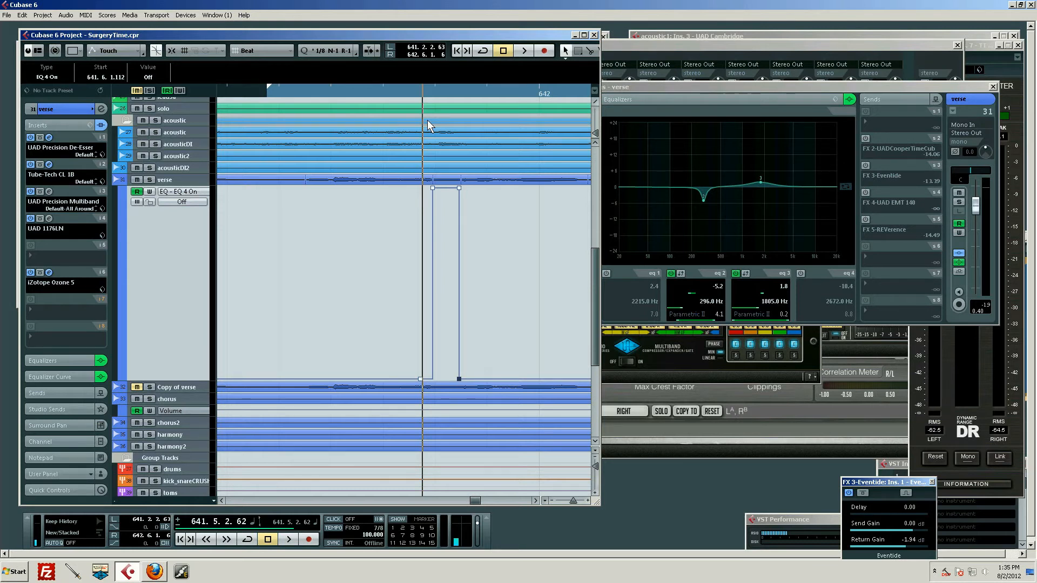
left_click_drag(429, 92, 364, 111)
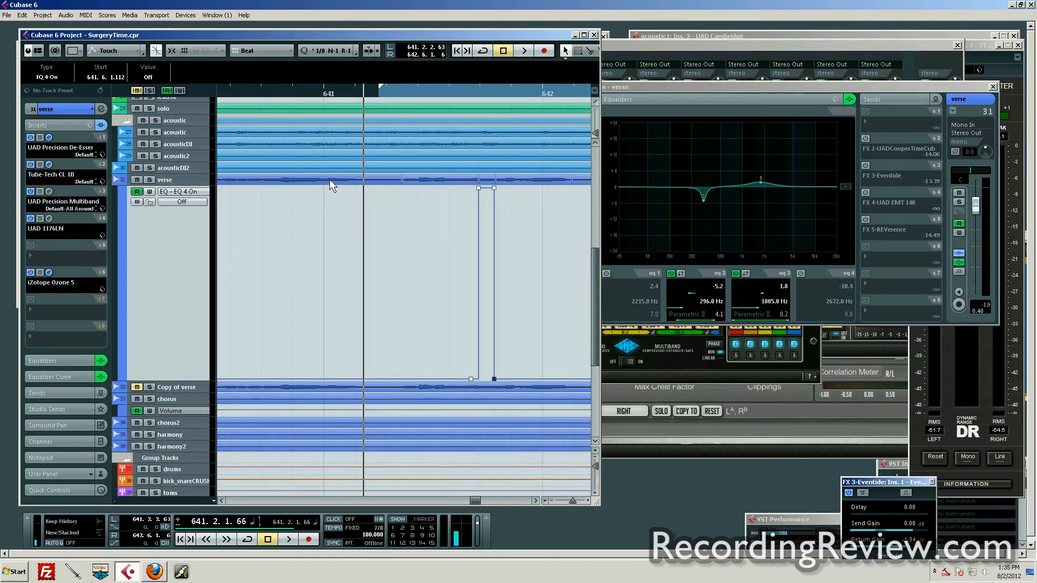
left_click_drag(428, 92, 399, 95)
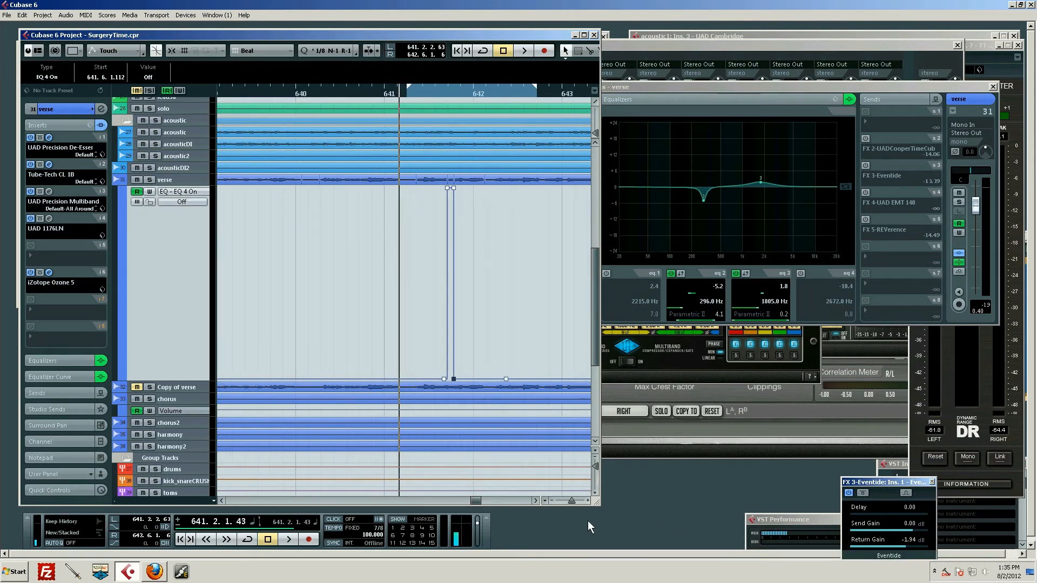
left_click_drag(569, 504, 571, 504)
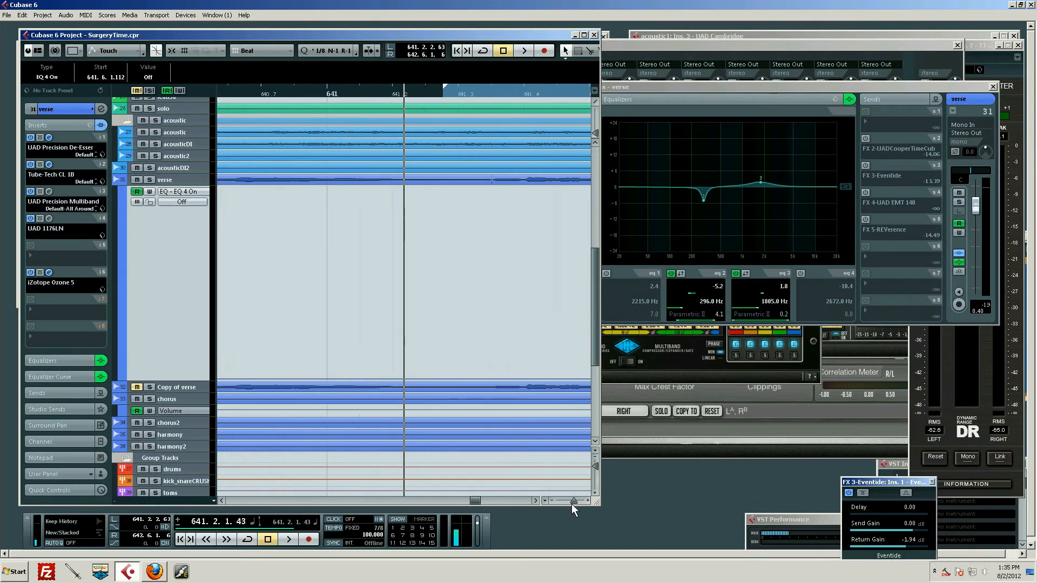
left_click(534, 501)
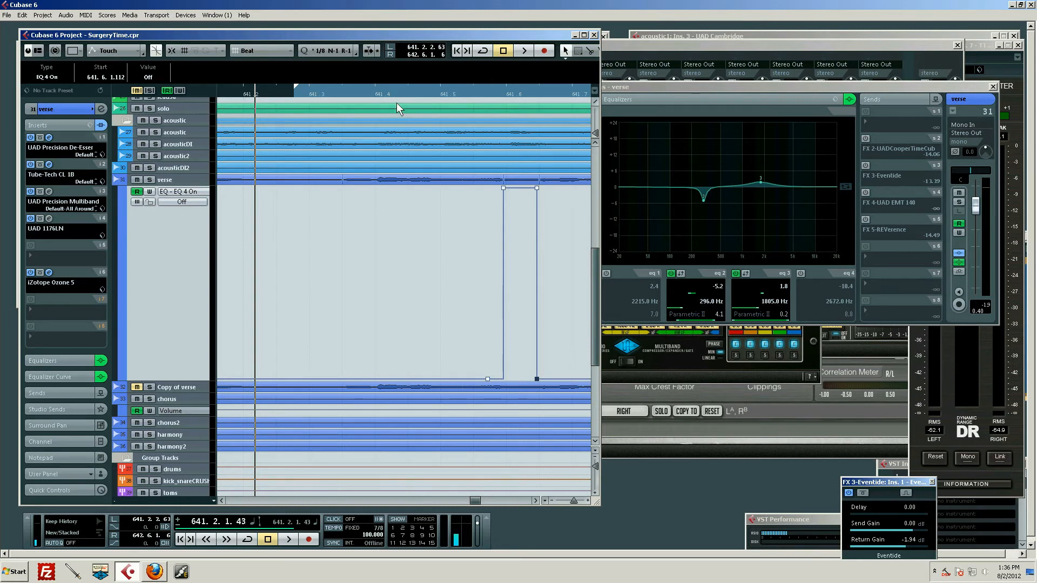
left_click_drag(418, 93, 392, 104)
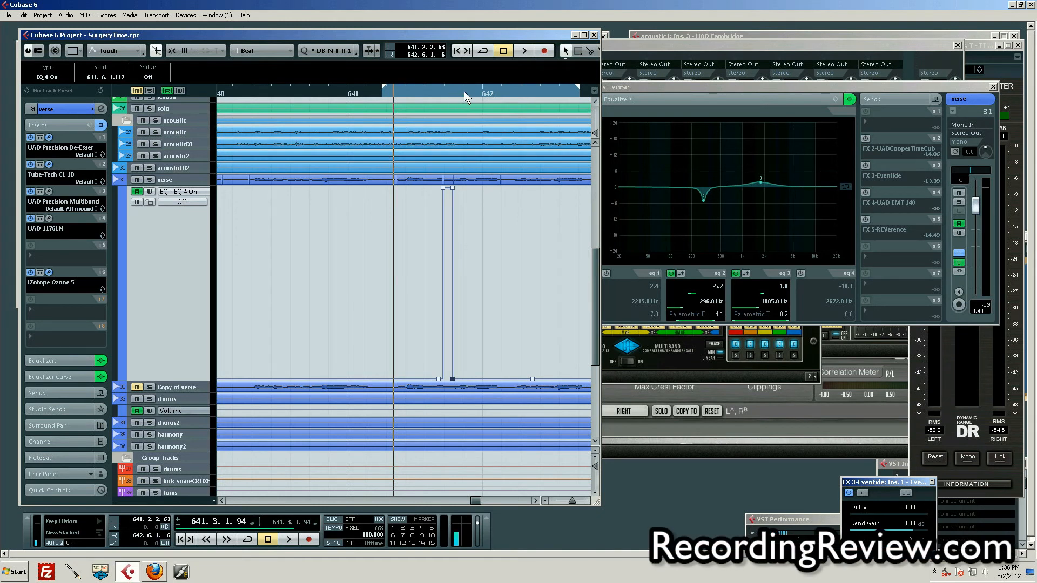
left_click_drag(464, 93, 374, 112)
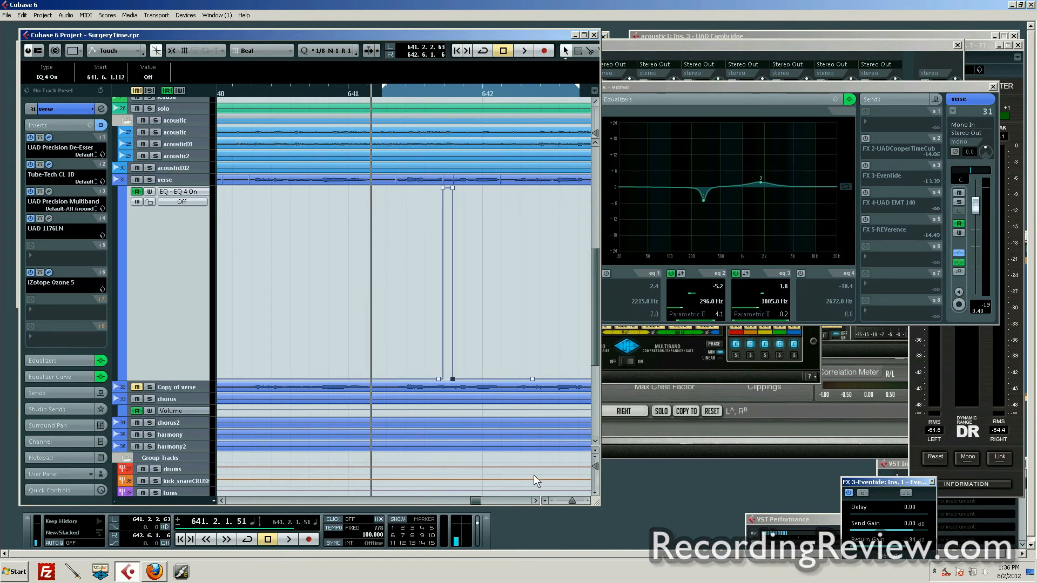
left_click(572, 501)
left_click(535, 500)
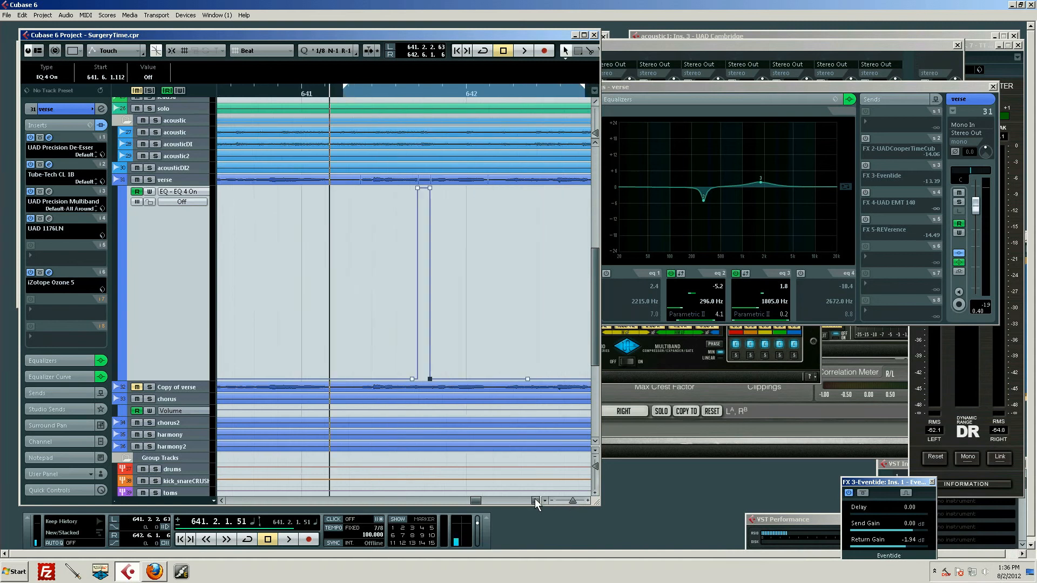
left_click(535, 500)
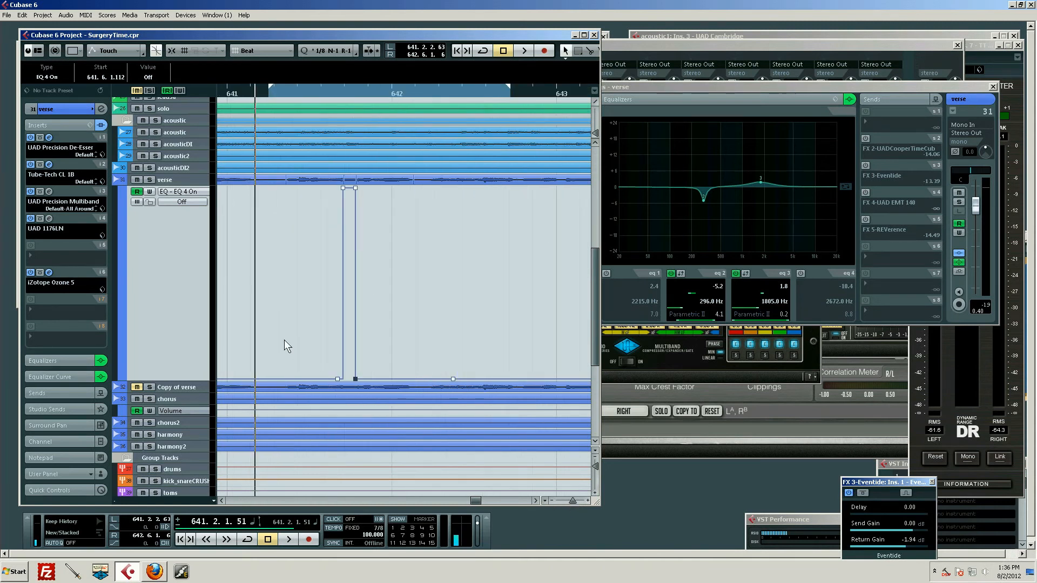
Bring the verse channel settings forward and play the full mix twice through the shortened EQ band 4 section.
left_click(866, 86)
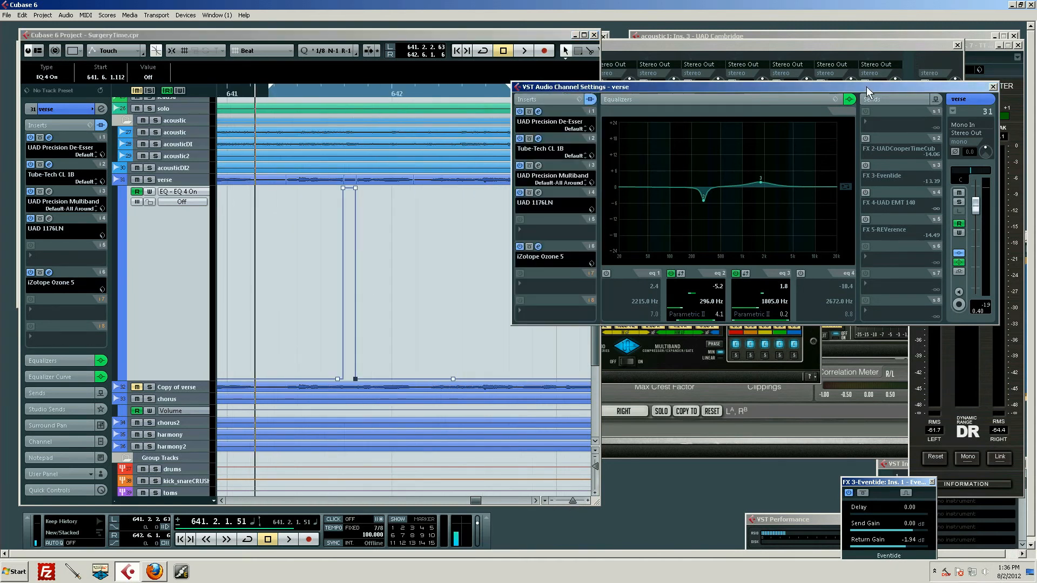
key("space")
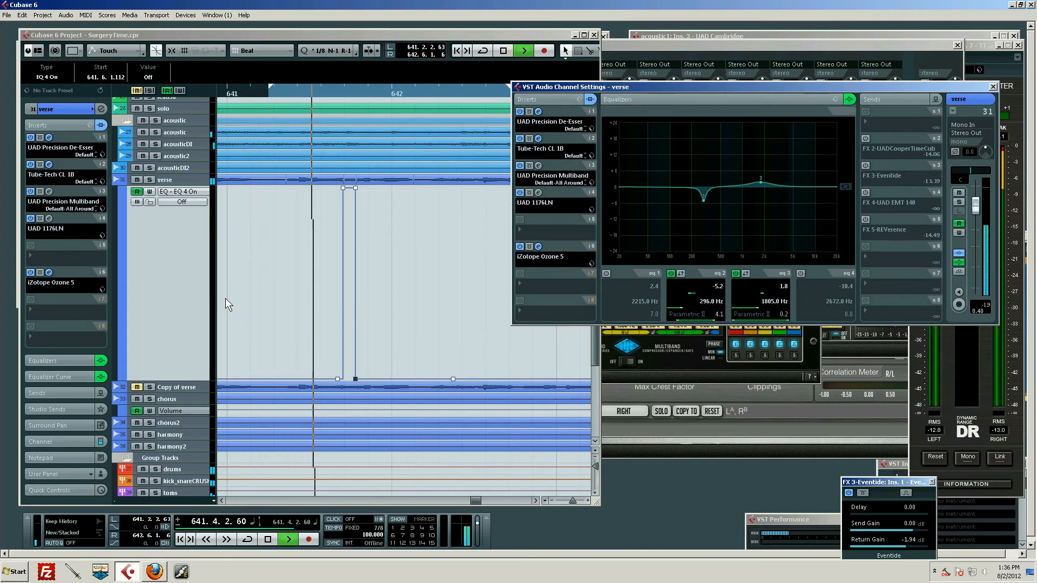
key("space")
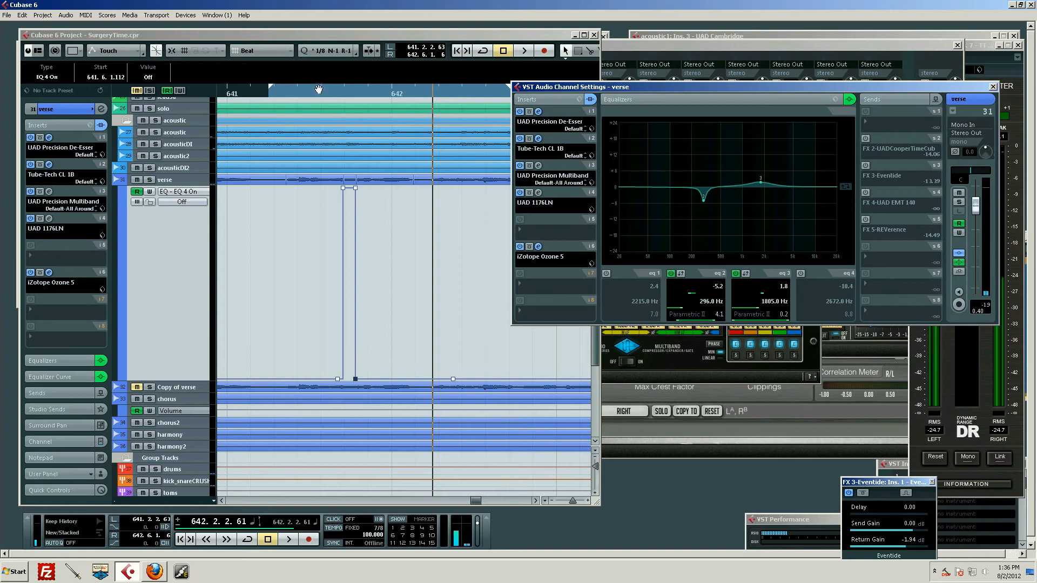
left_click_drag(288, 92, 215, 90)
key("space")
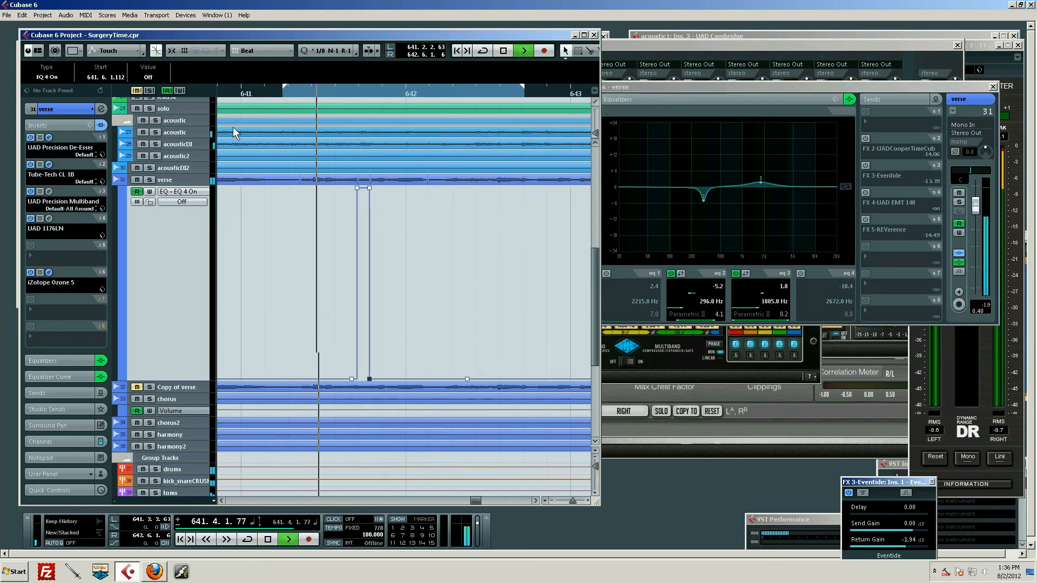
key("space")
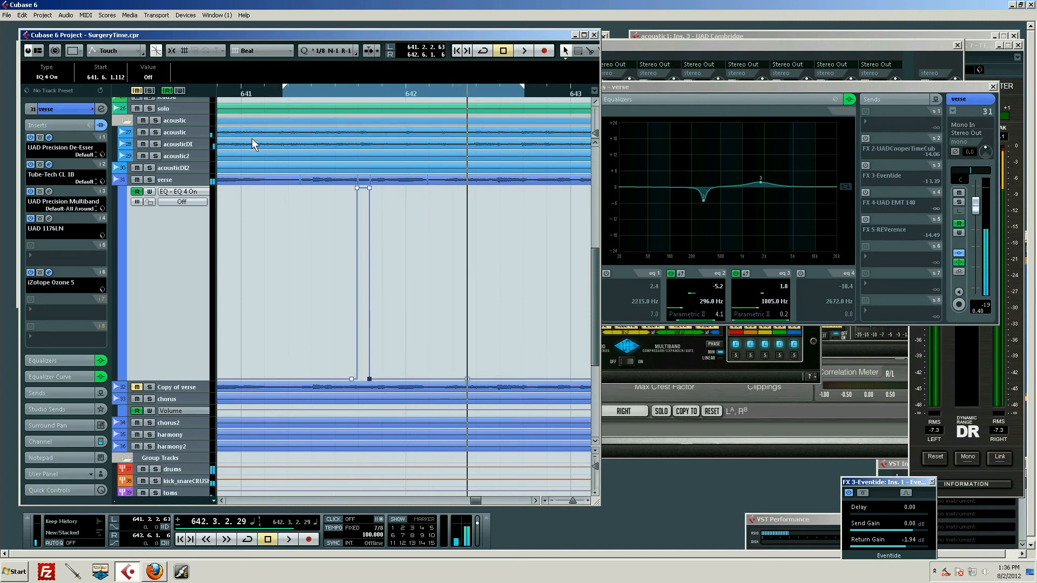
Solo the verse track and play it from about bar 641 through the automated EQ band 4 cut.
left_click(151, 184)
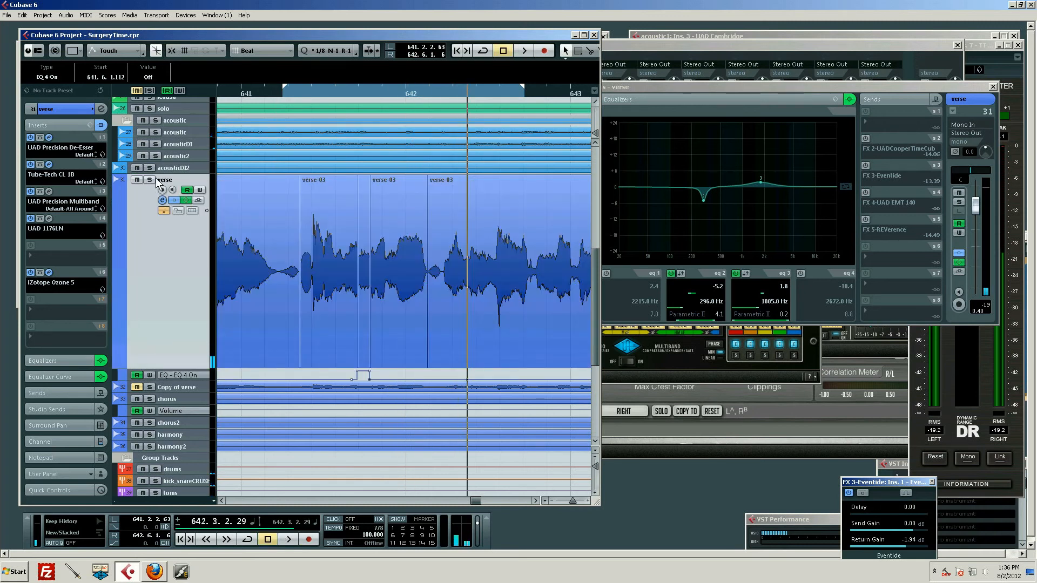
left_click(150, 180)
left_click(248, 93)
key("space")
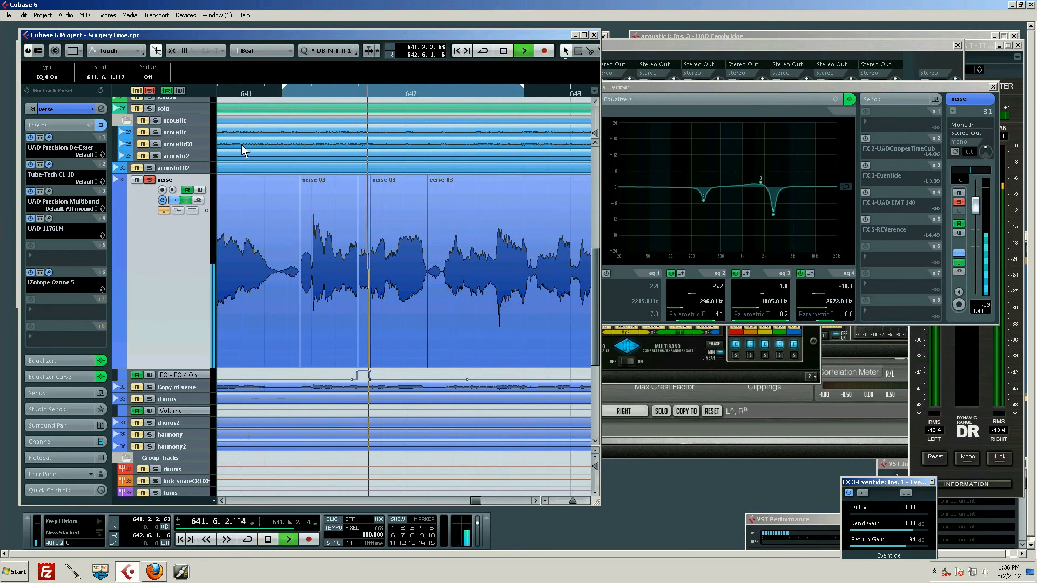
key("space")
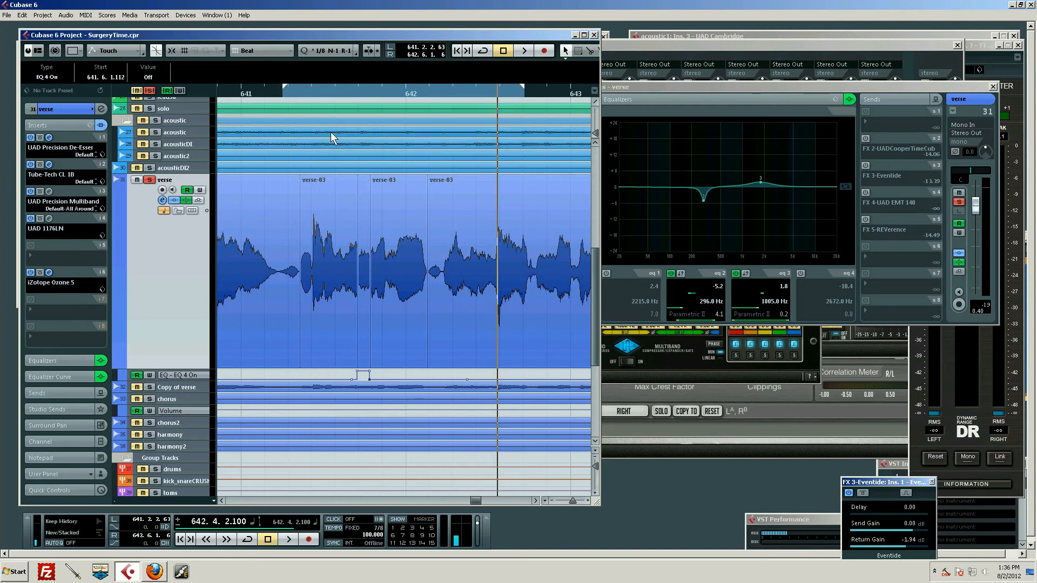
mouse_move(358, 93)
left_mouse_down()
mouse_move(354, 77)
mouse_move(338, 81)
mouse_move(351, 112)
left_mouse_up()
left_click(347, 255)
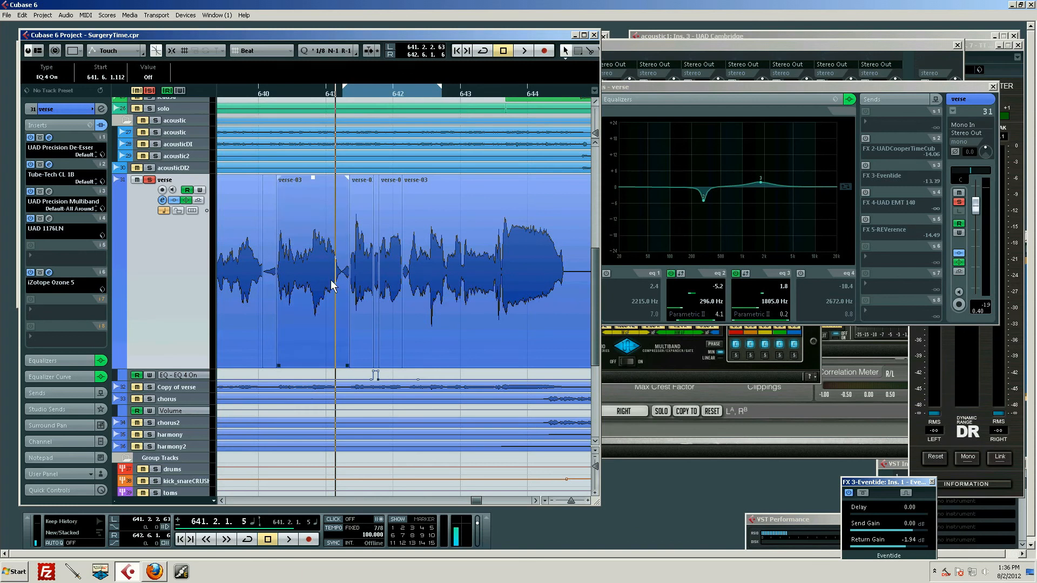
left_click(355, 276)
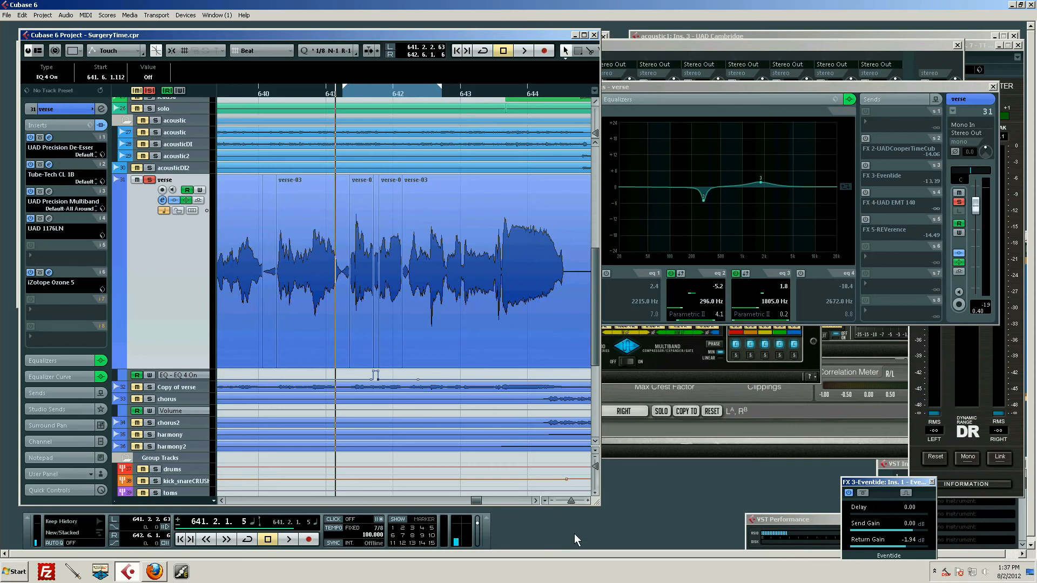
scroll(455, 380, "up", 3)
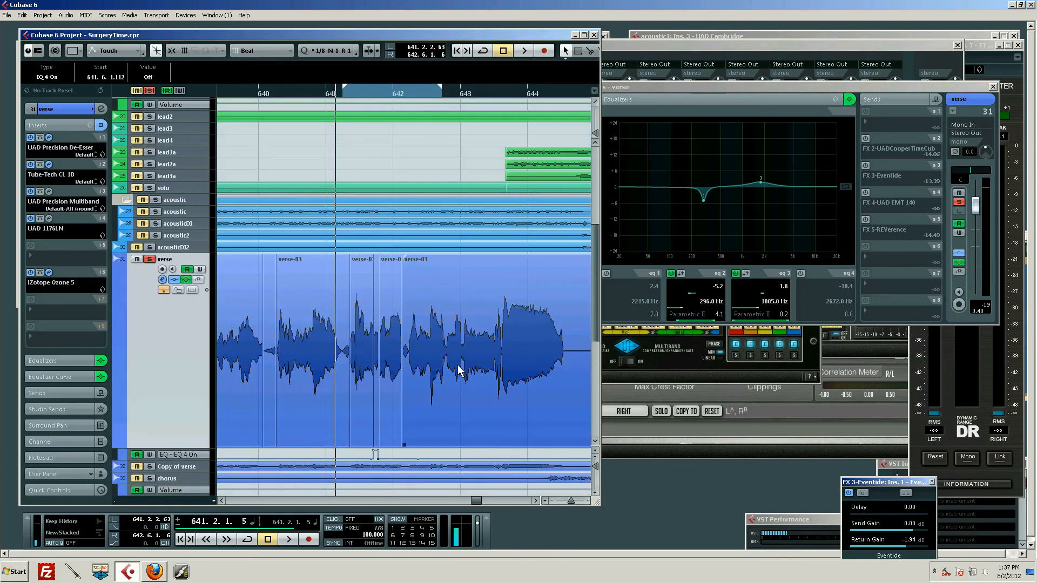
scroll(459, 372, "down", 3)
left_click(390, 351)
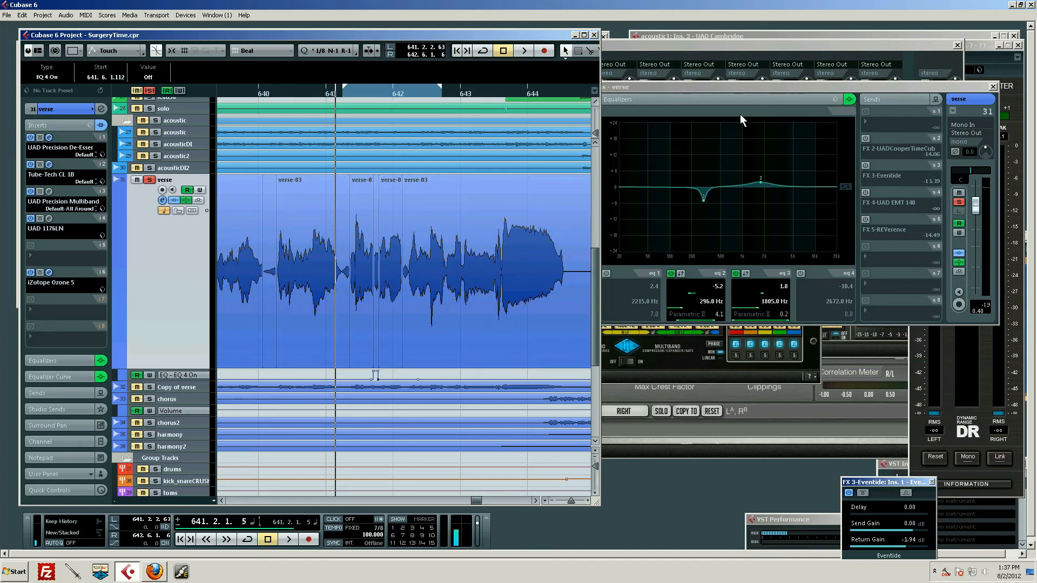
Open the short verse-03 event at the EQ 4 section in the sample editor, examine it up close, and close the editor.
double_click(376, 290)
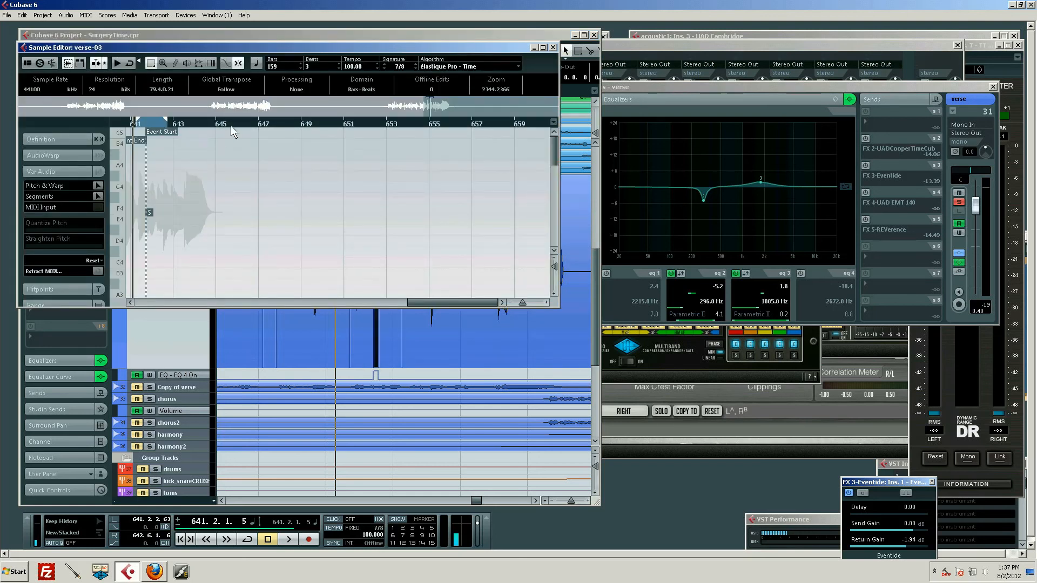
left_click_drag(232, 125, 290, 203)
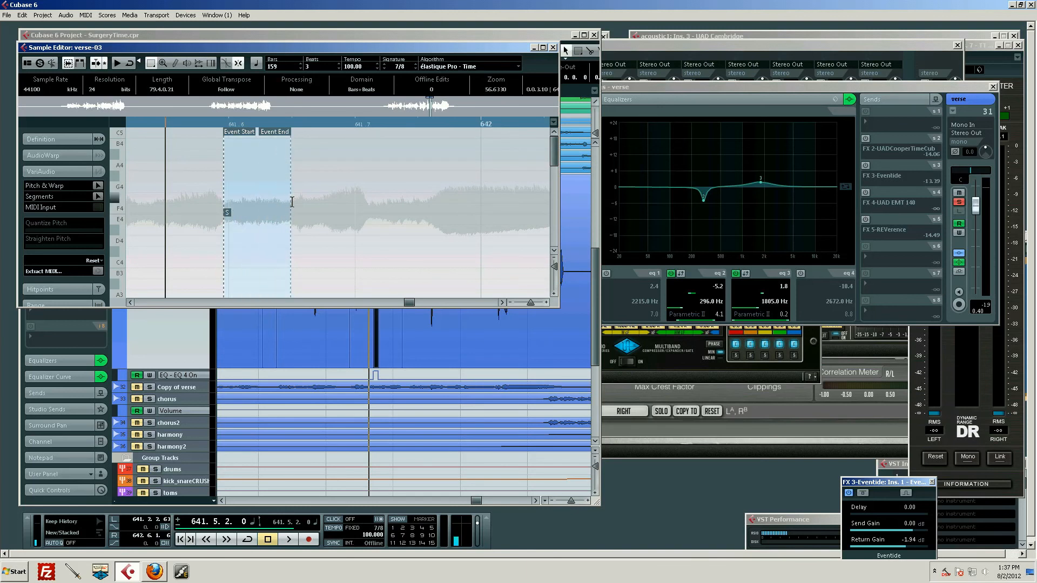
left_click(66, 15)
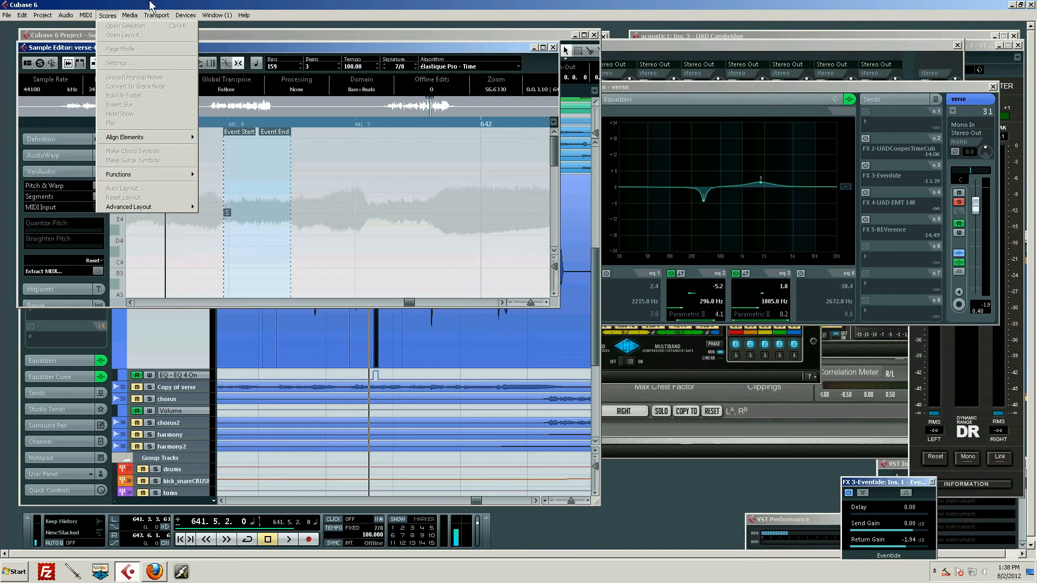
left_click(180, 3)
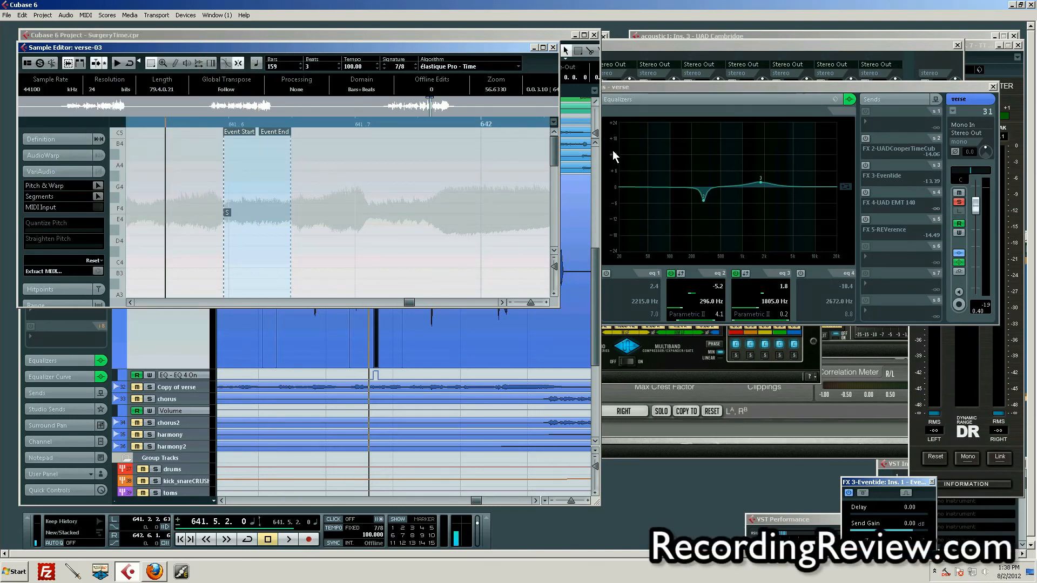
left_click(552, 48)
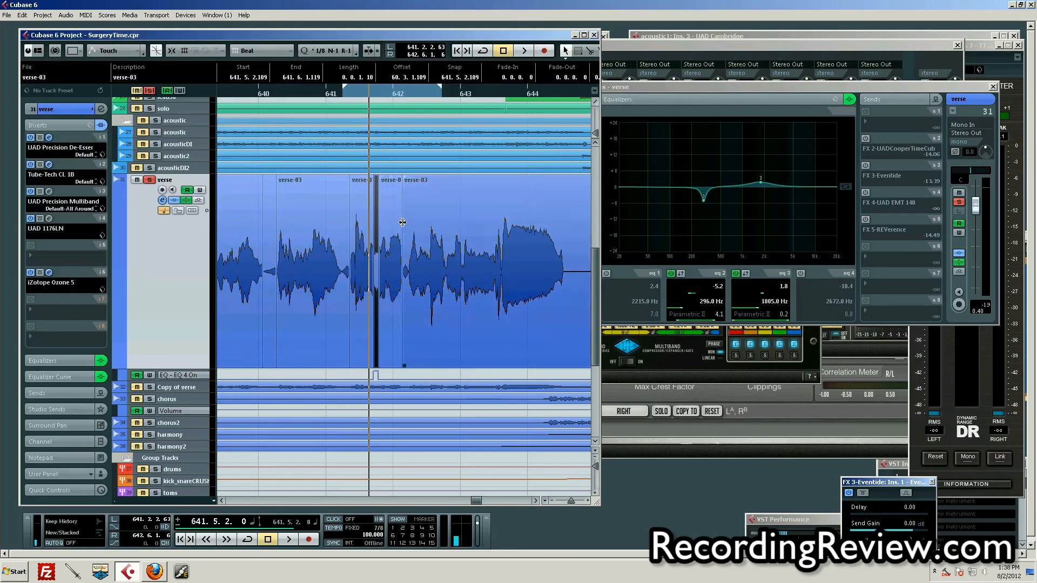
Bring the verse track's channel settings back to the front.
scroll(407, 234, "up", 3)
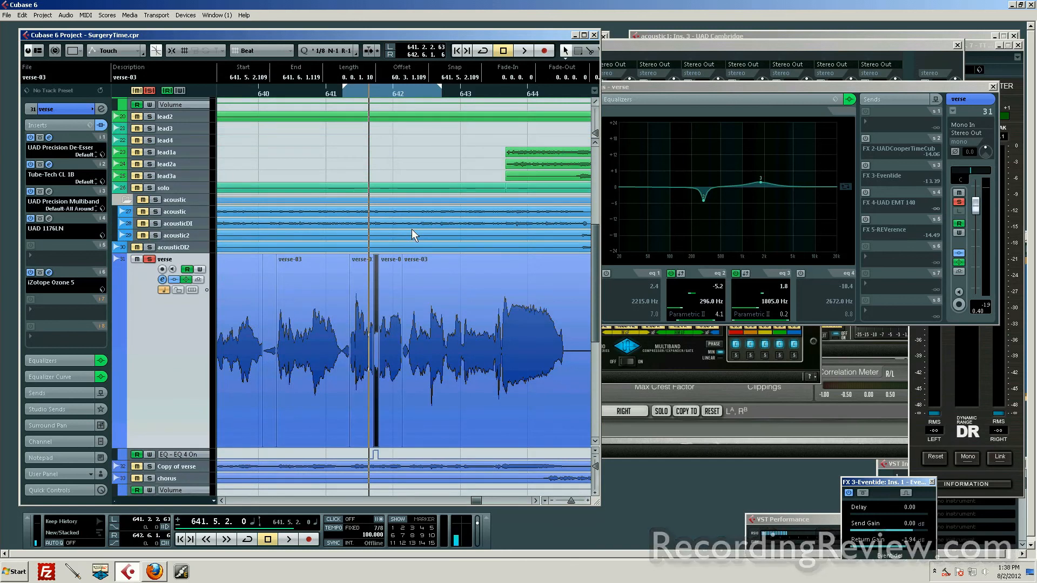
left_click(432, 398)
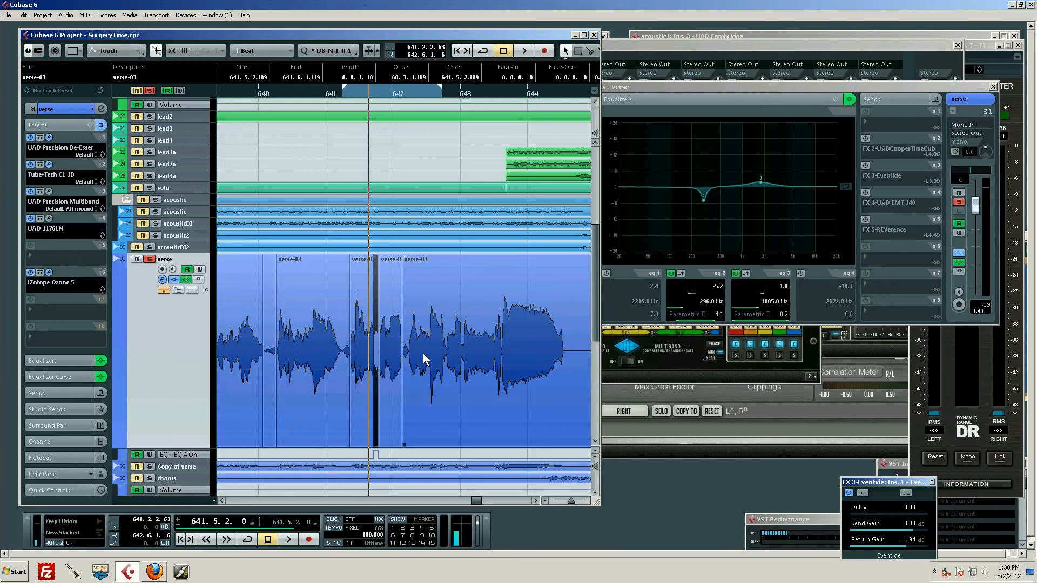
scroll(430, 347, "down", 3)
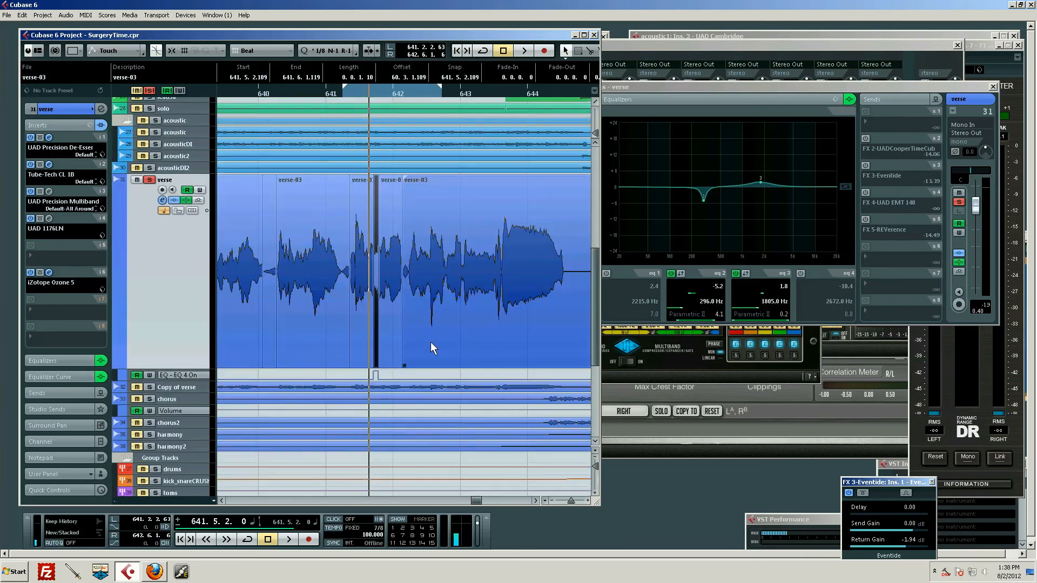
left_click(749, 89)
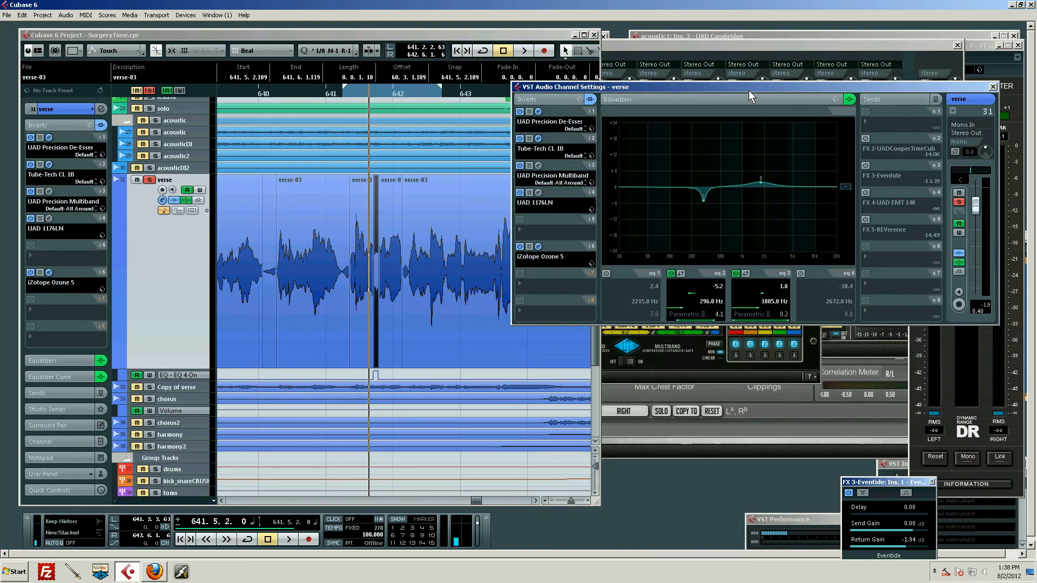